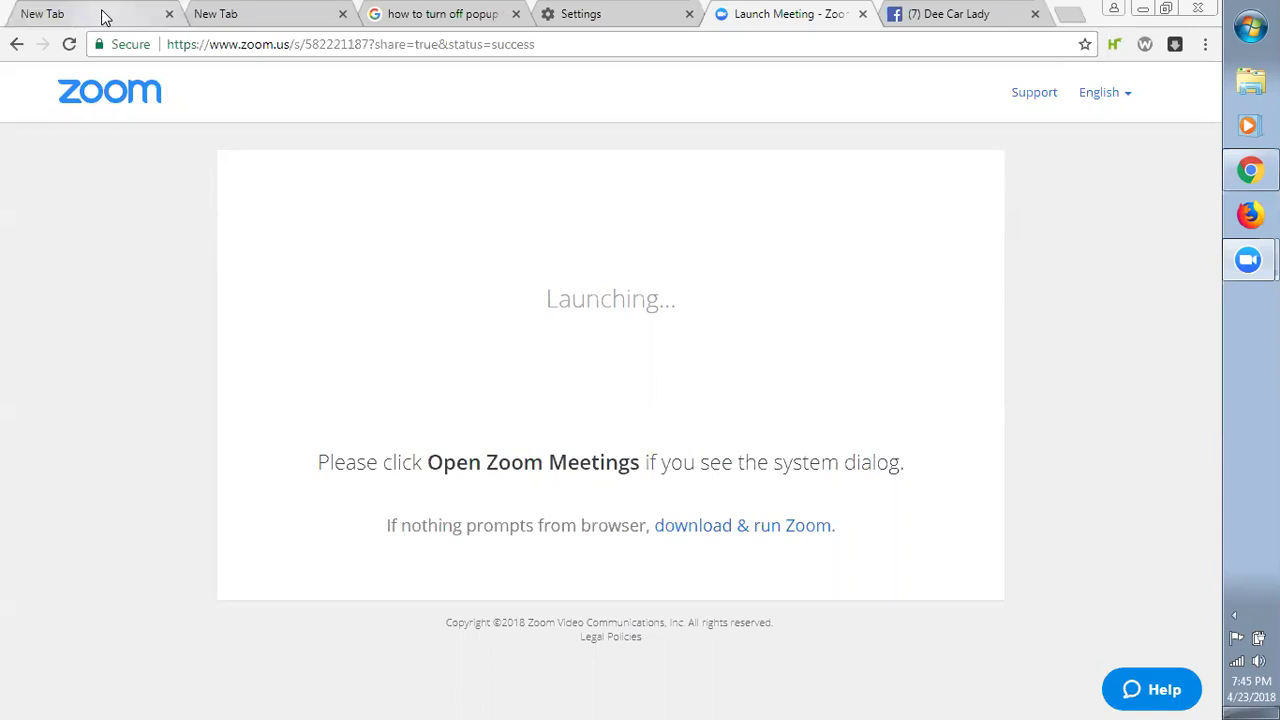
Switch from the Zoom launch page to the blank New Tab
left_click(105, 17)
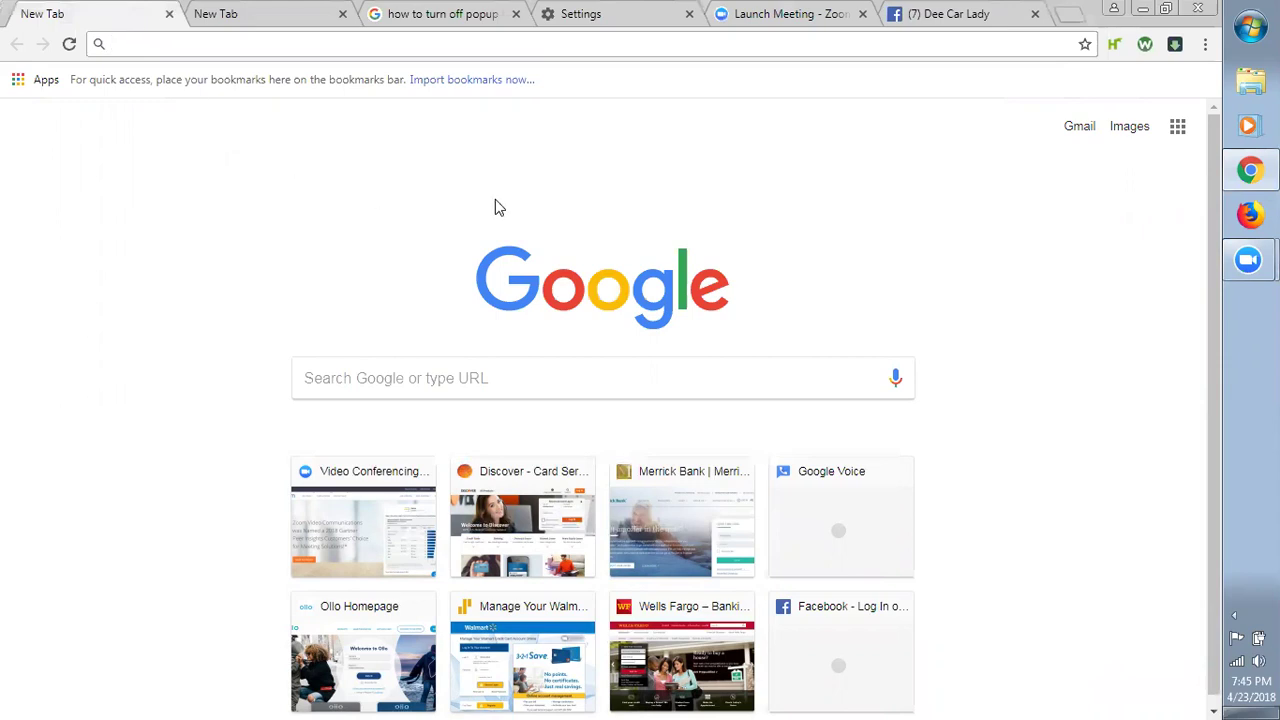
type("ww")
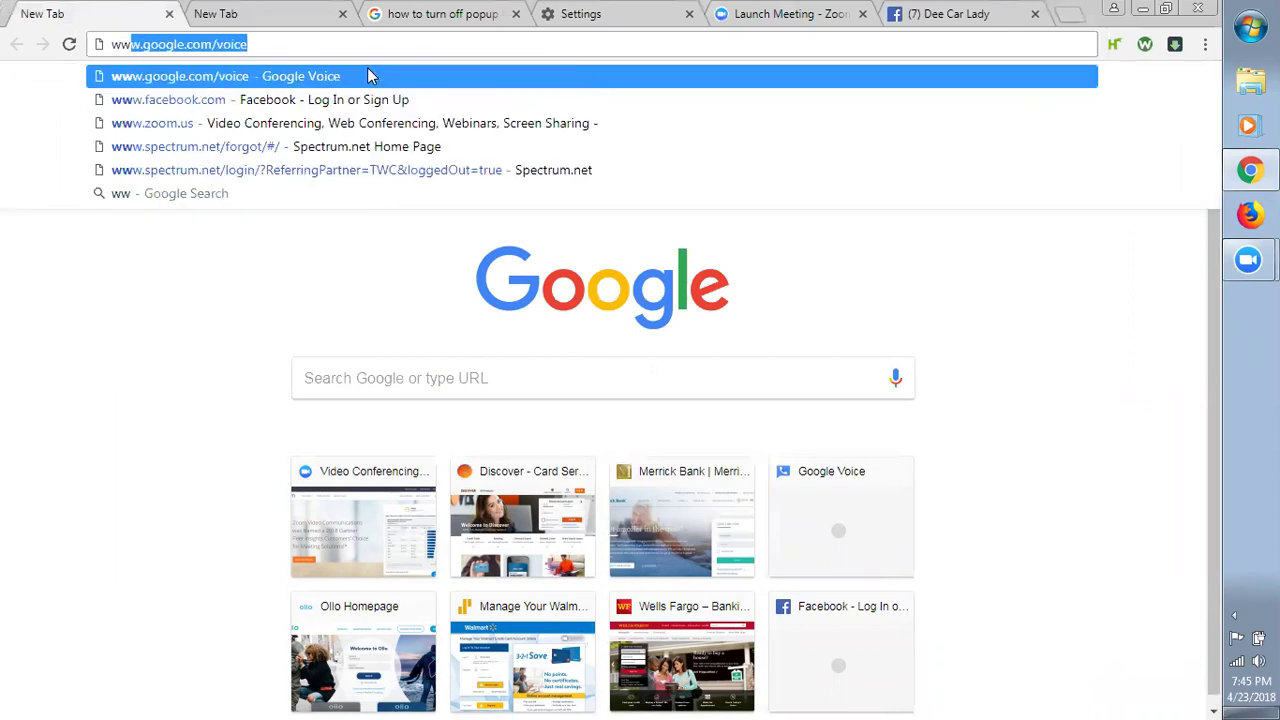
type("w.gmail.")
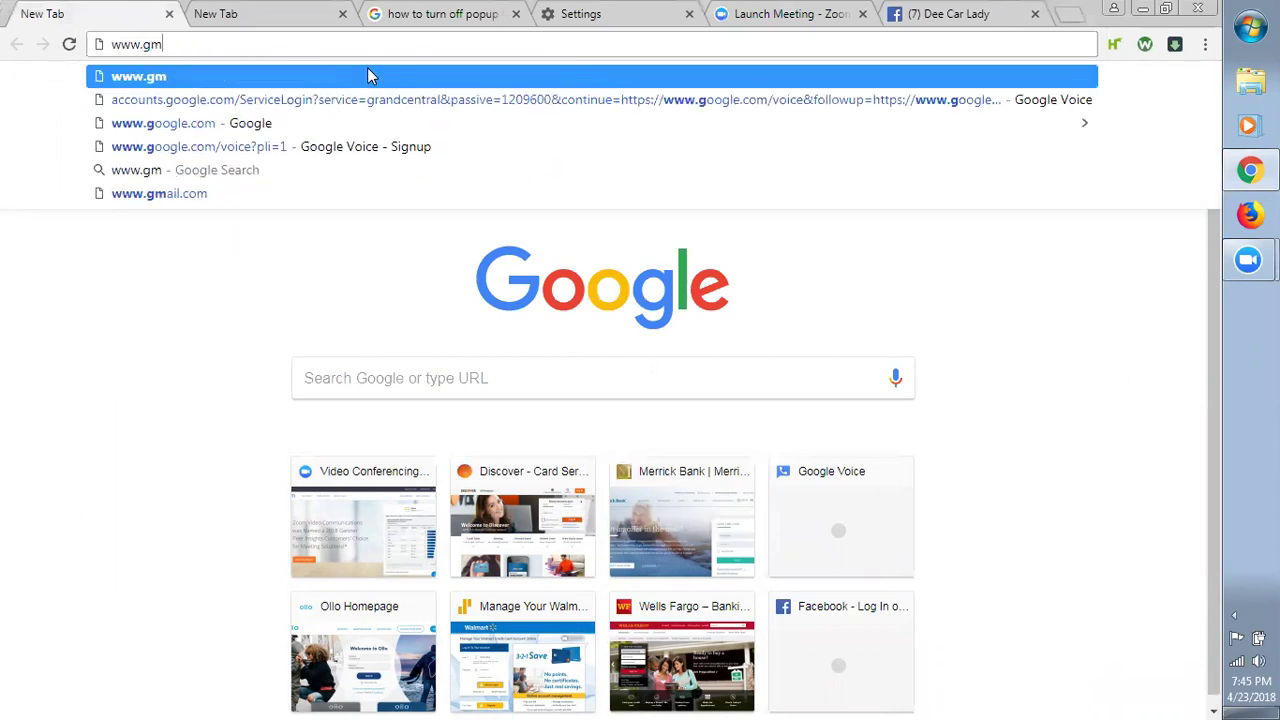
type("com")
key("Return")
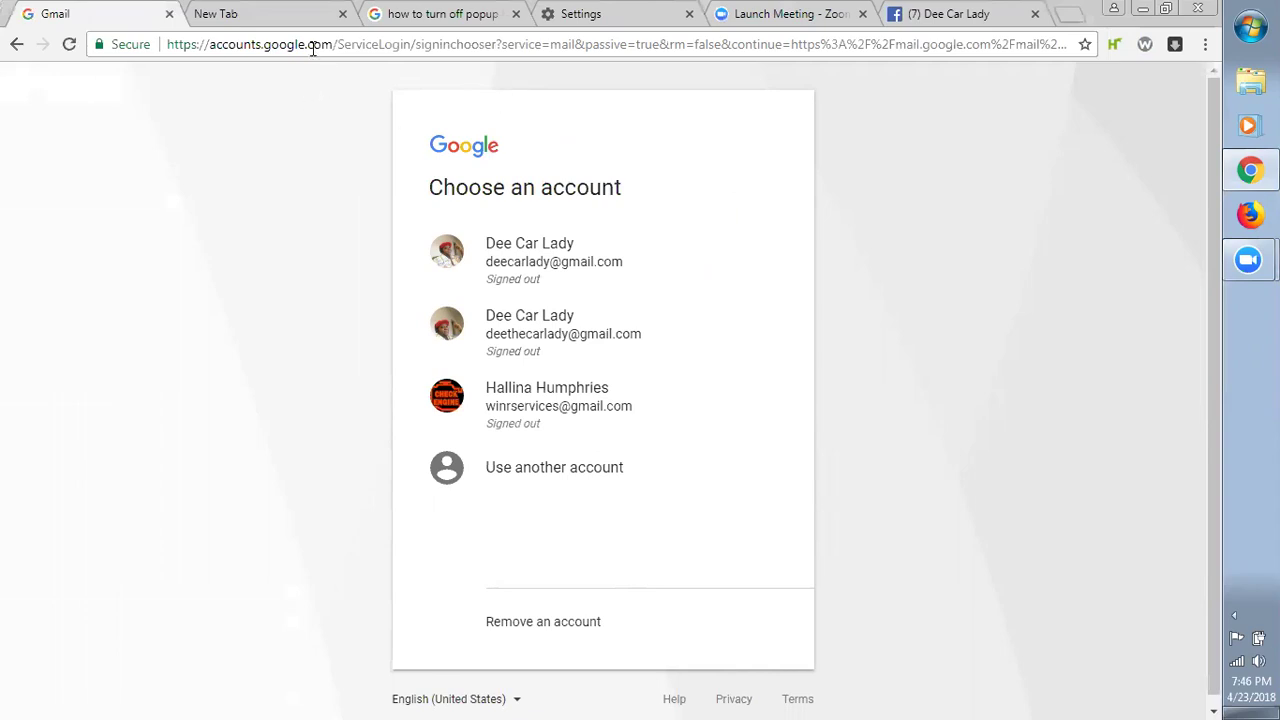
left_click(312, 50)
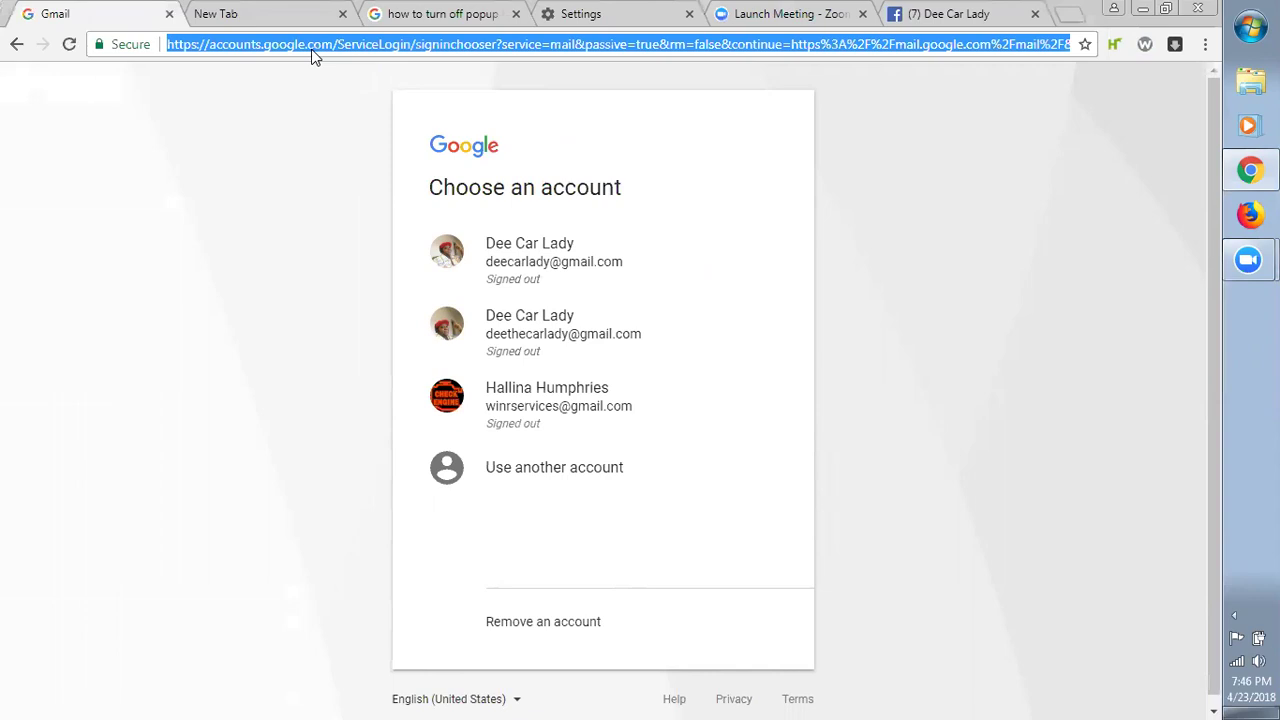
type("www.")
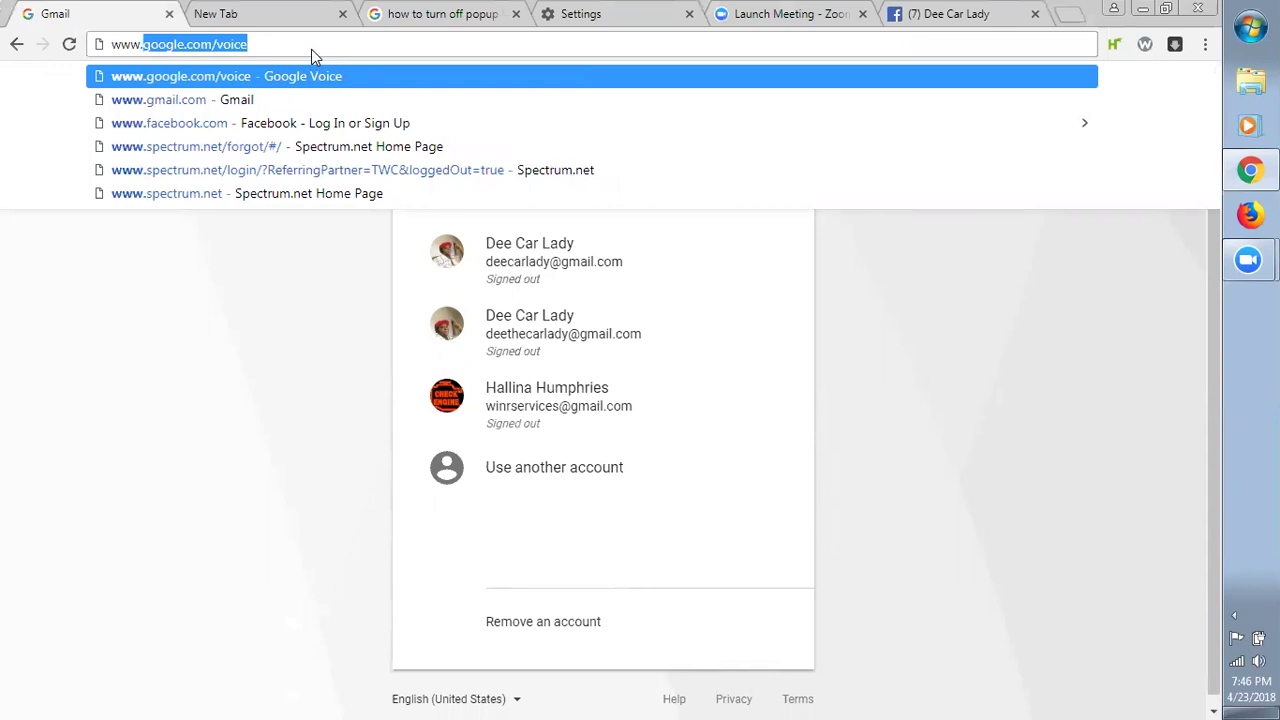
type("googl")
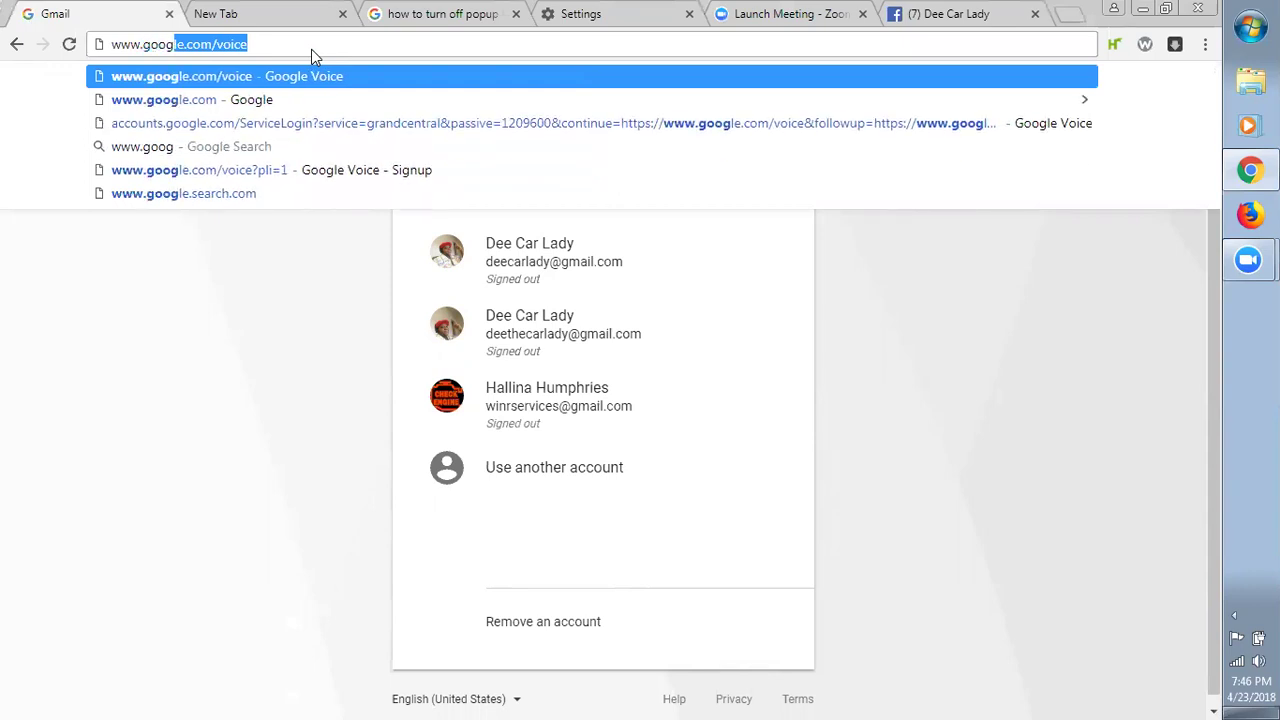
type("e.com")
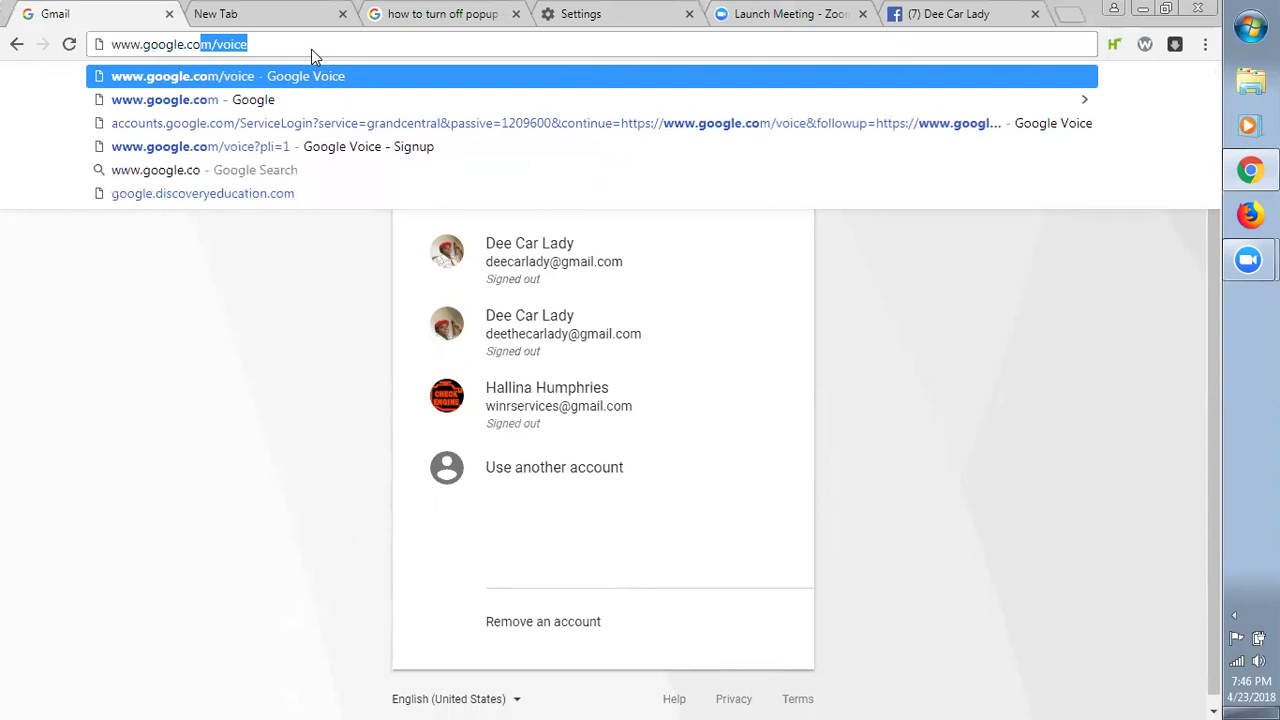
type("/v")
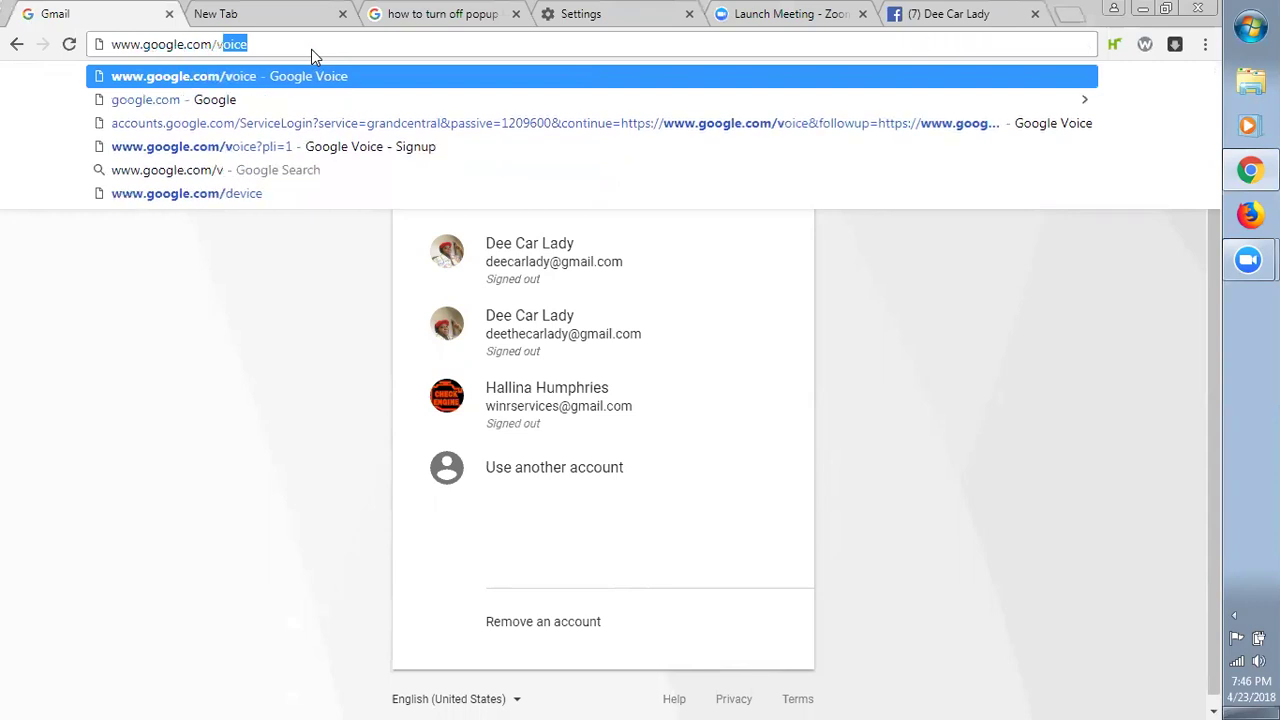
type("oice")
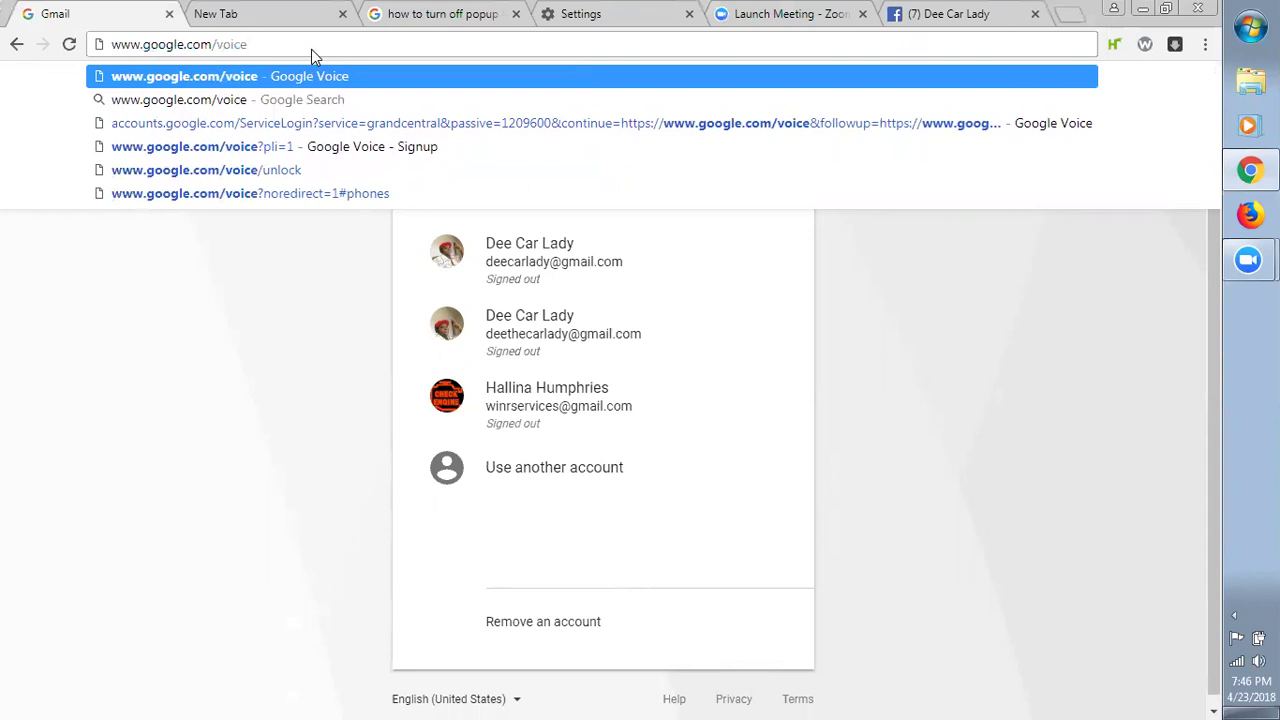
key("Return")
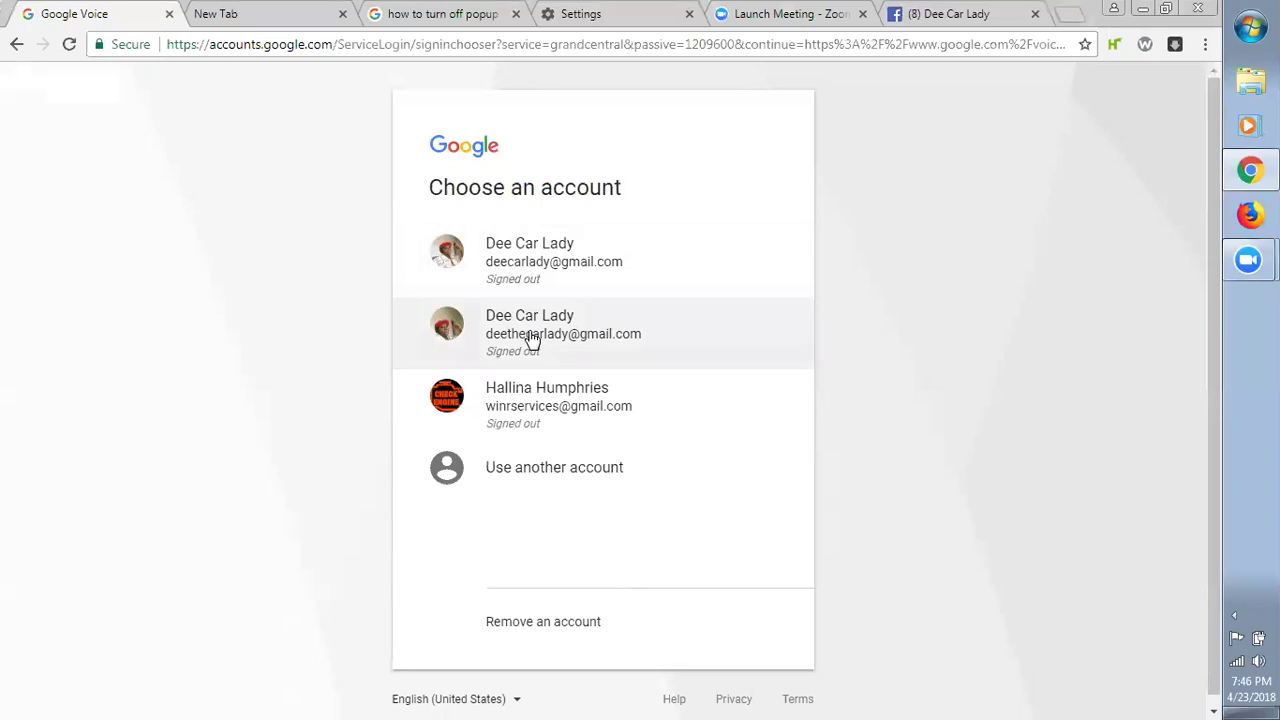
Sign in with the second saved Google account using its autofilled password
left_click(531, 340)
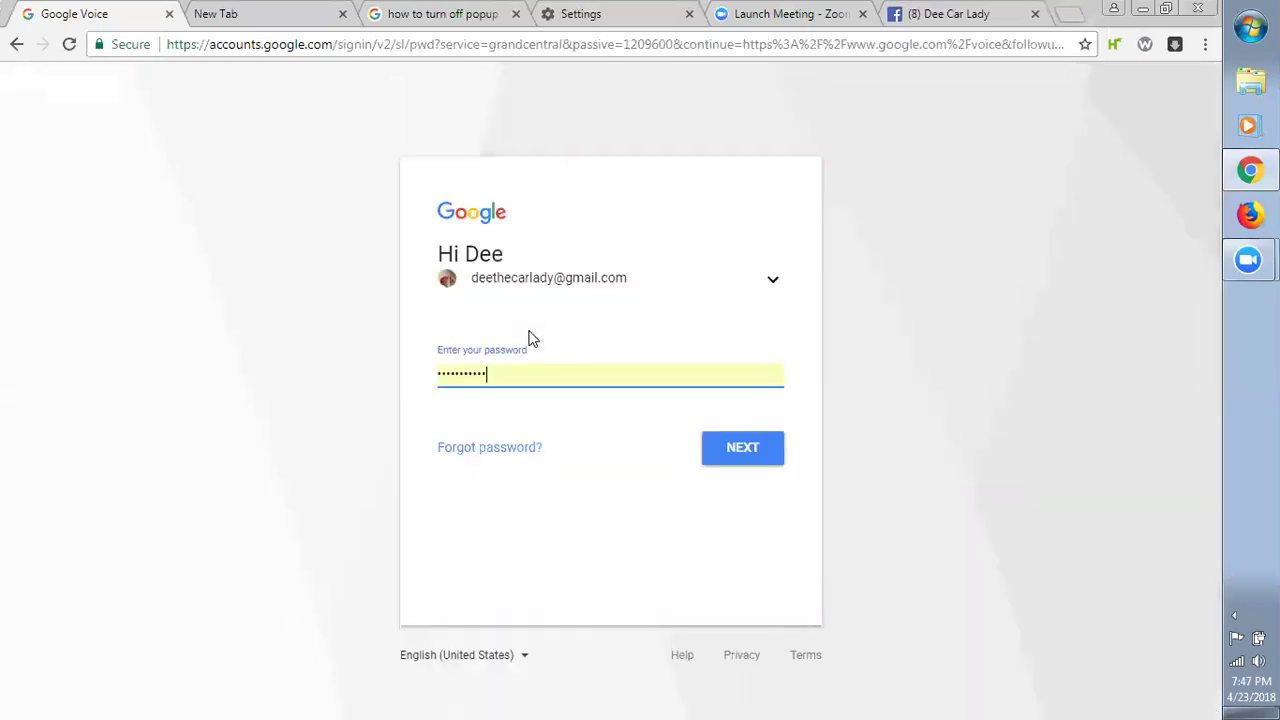
left_click(749, 446)
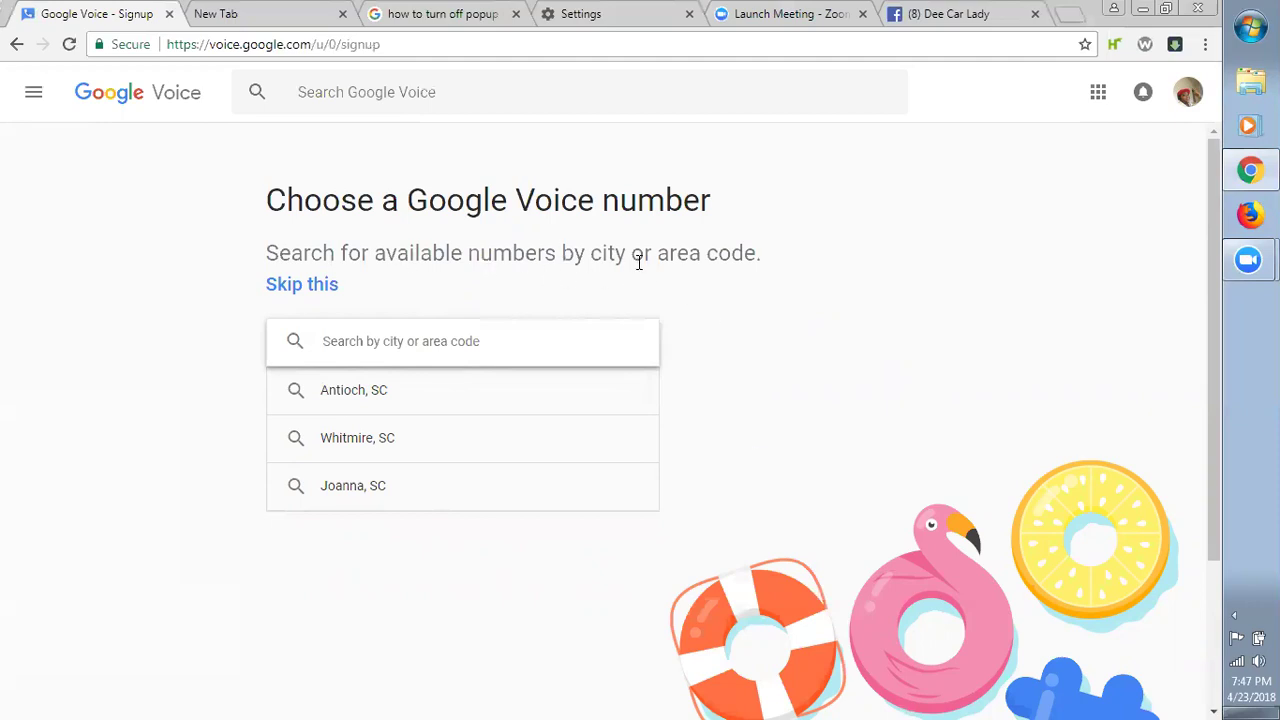
Search numbers for 'raleigh, nc', then change the search to area code 919
left_click(378, 341)
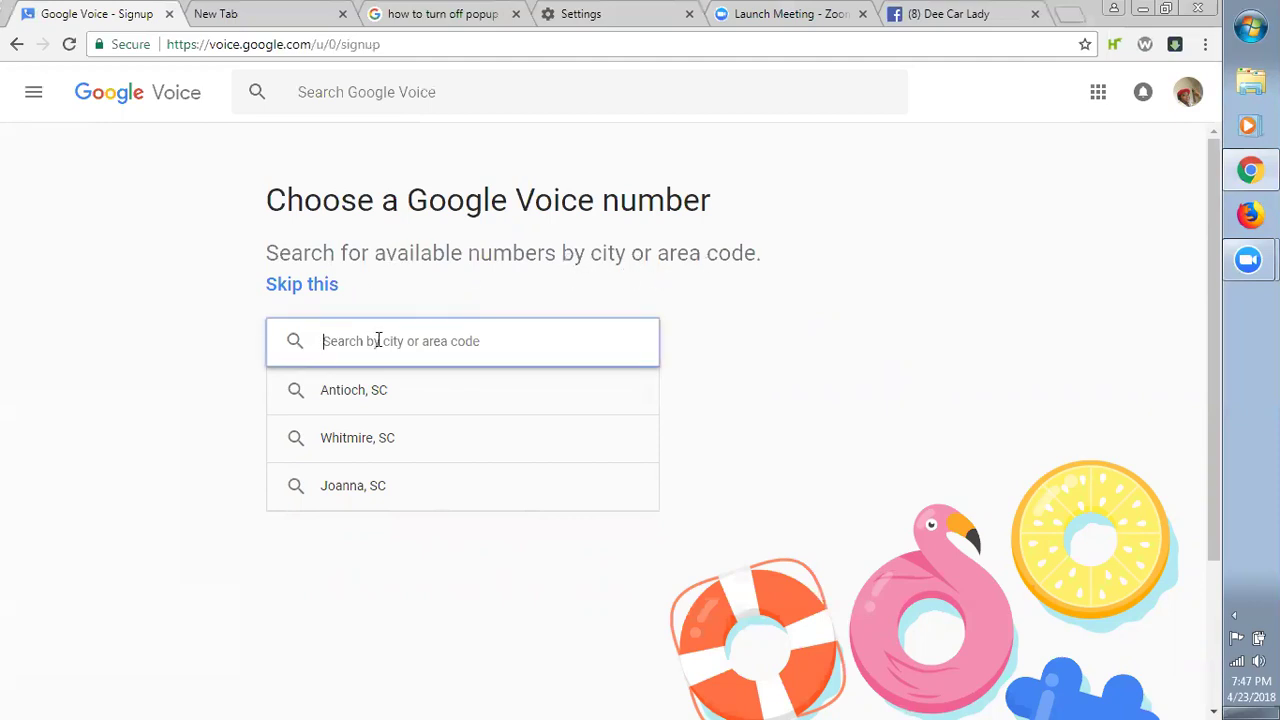
type("raleigh, nc")
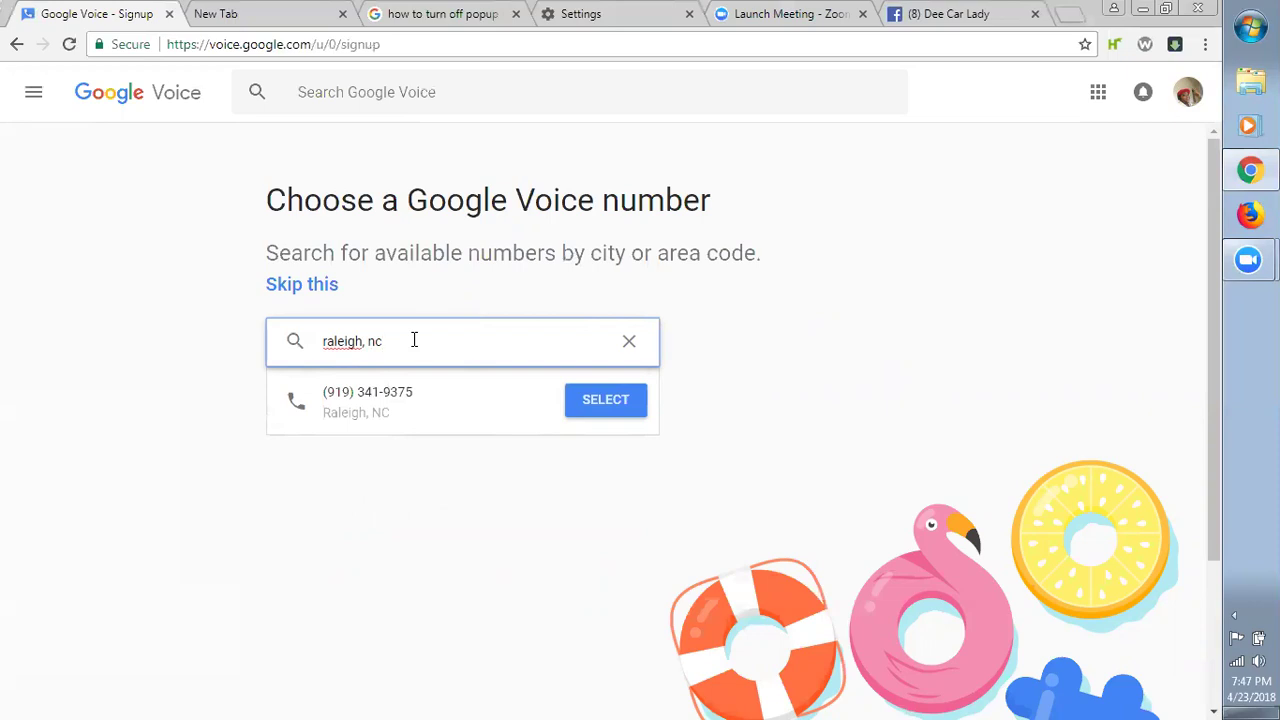
key("BackSpace")
key("BackSpace")
key("BackSpace")
key("BackSpace")
key("BackSpace")
key("BackSpace")
key("BackSpace")
key("BackSpace")
key("BackSpace")
key("BackSpace")
key("BackSpace")
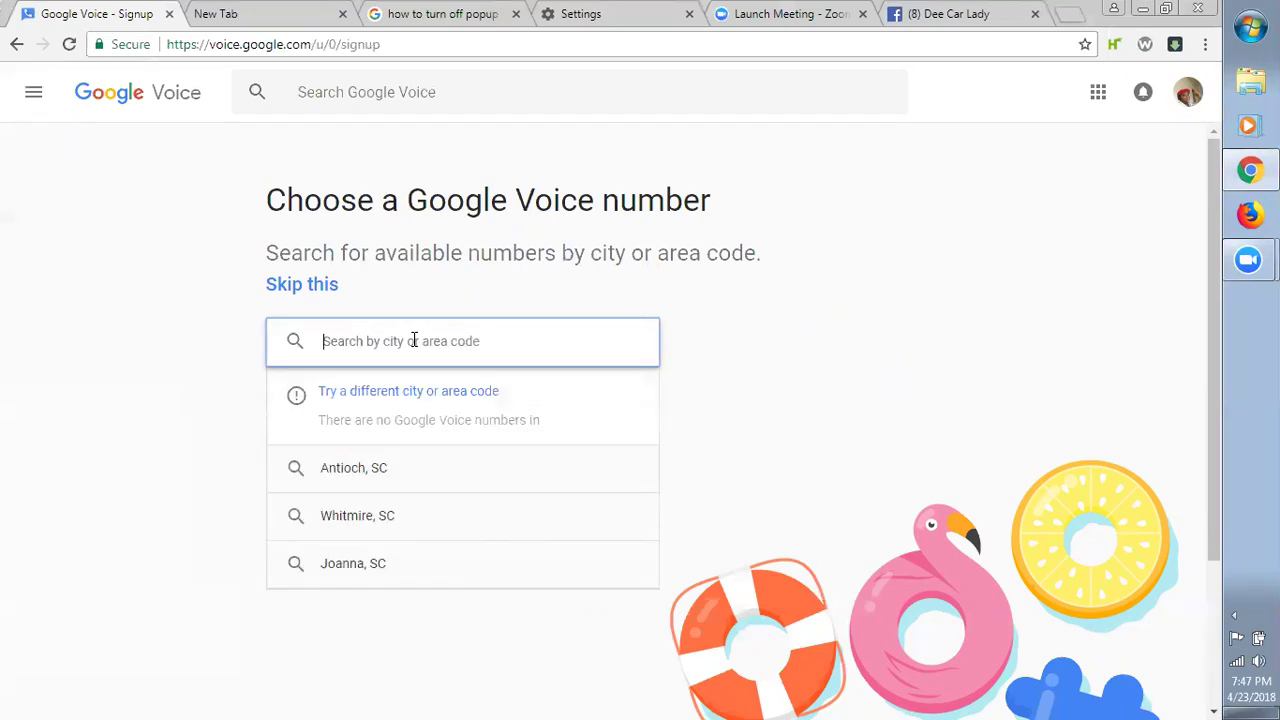
type("919")
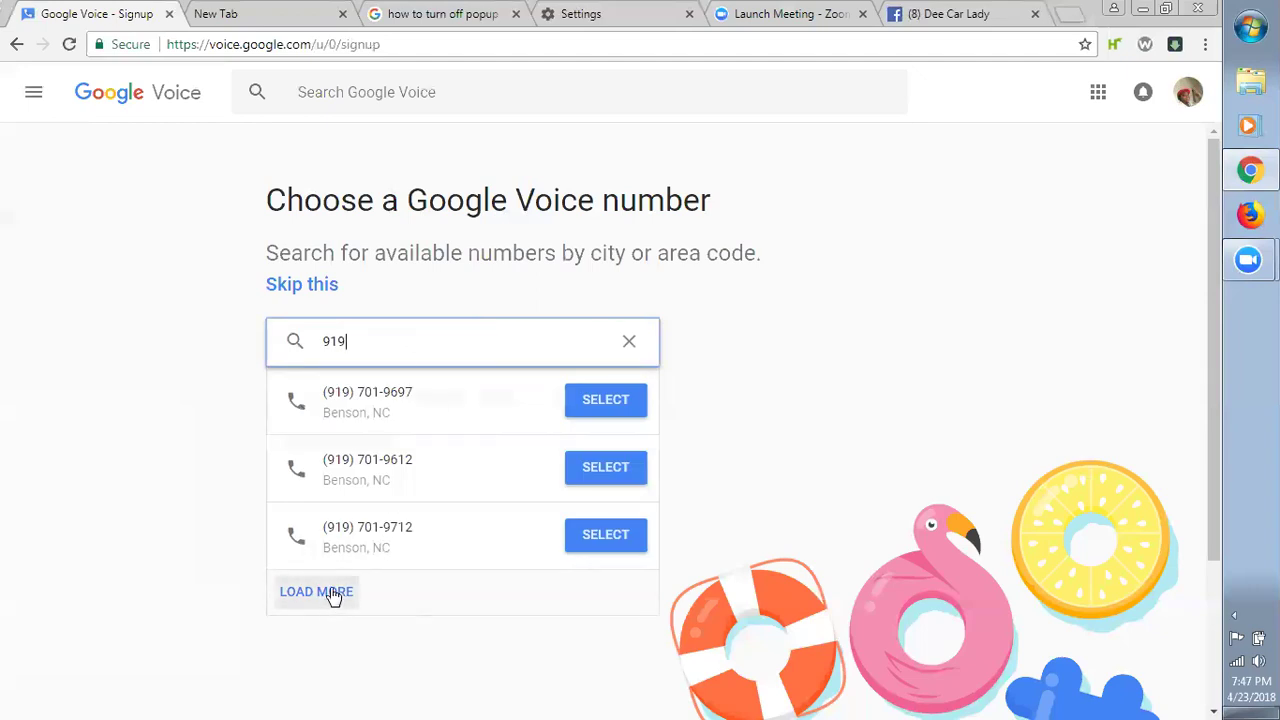
Load more 919 results and scroll through the Benson, NC numbers
left_click(333, 596)
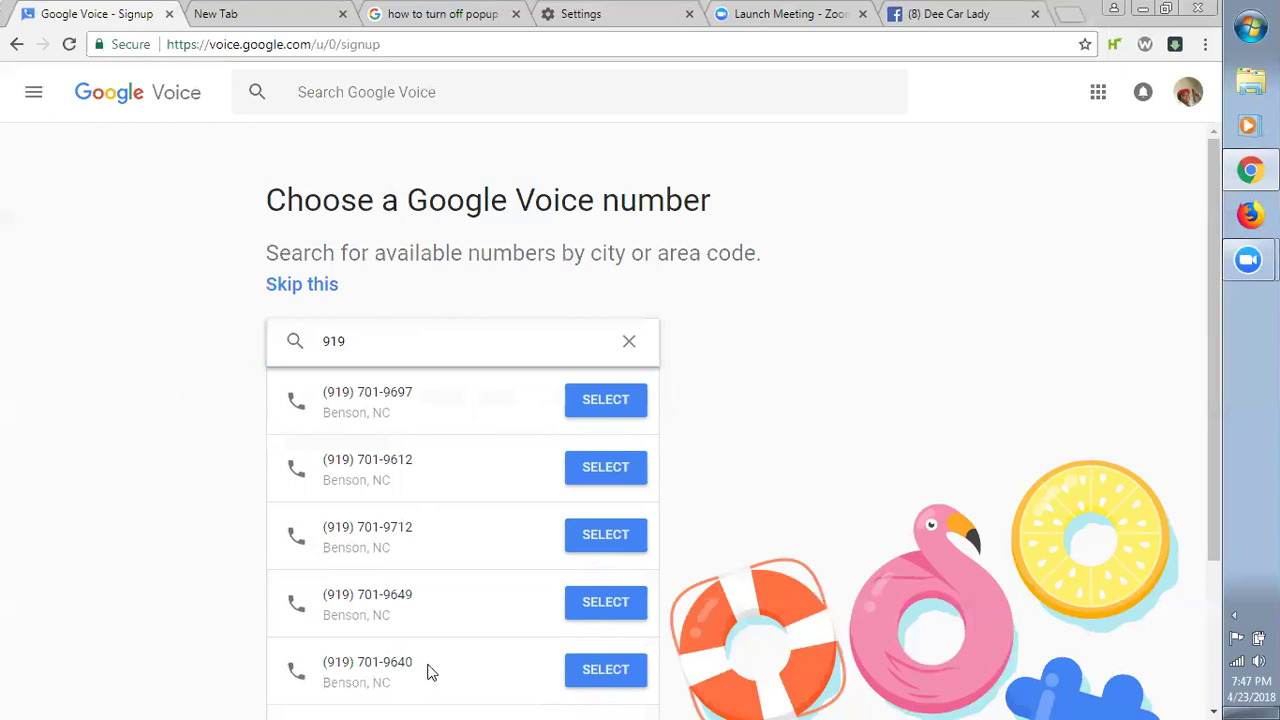
left_click_drag(1211, 298, 1213, 353)
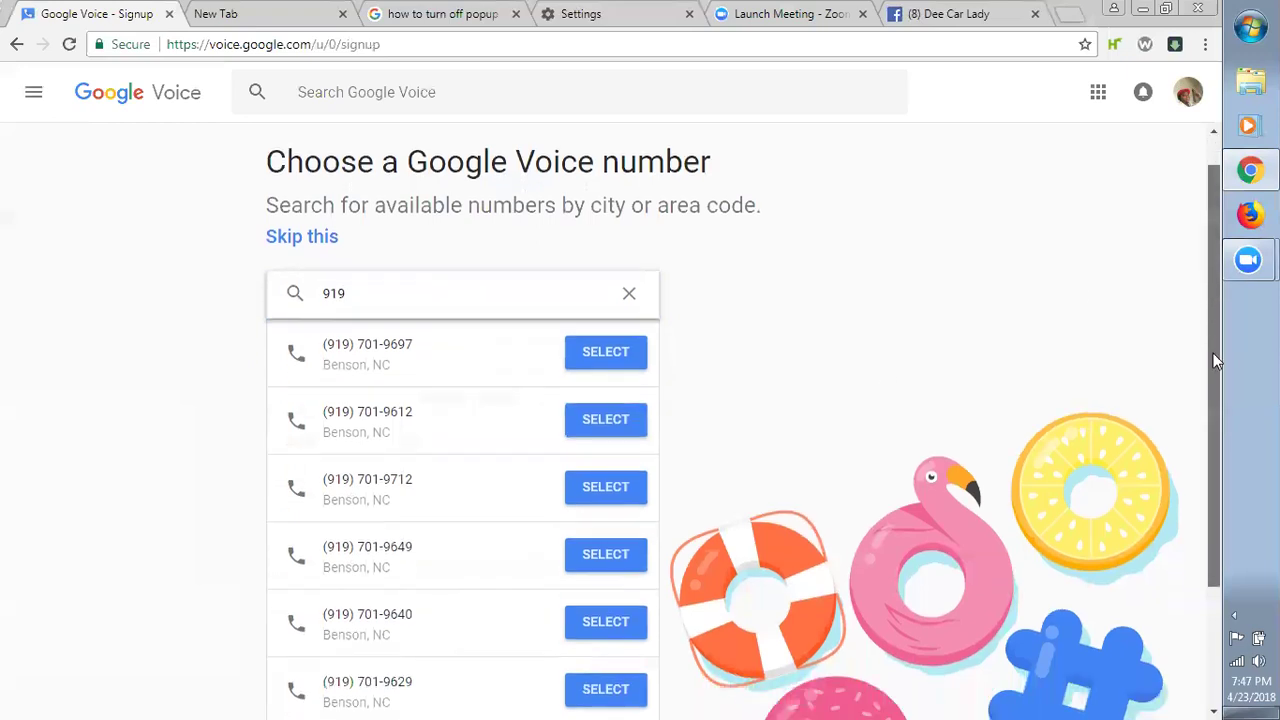
scroll(1214, 360, "down", 1)
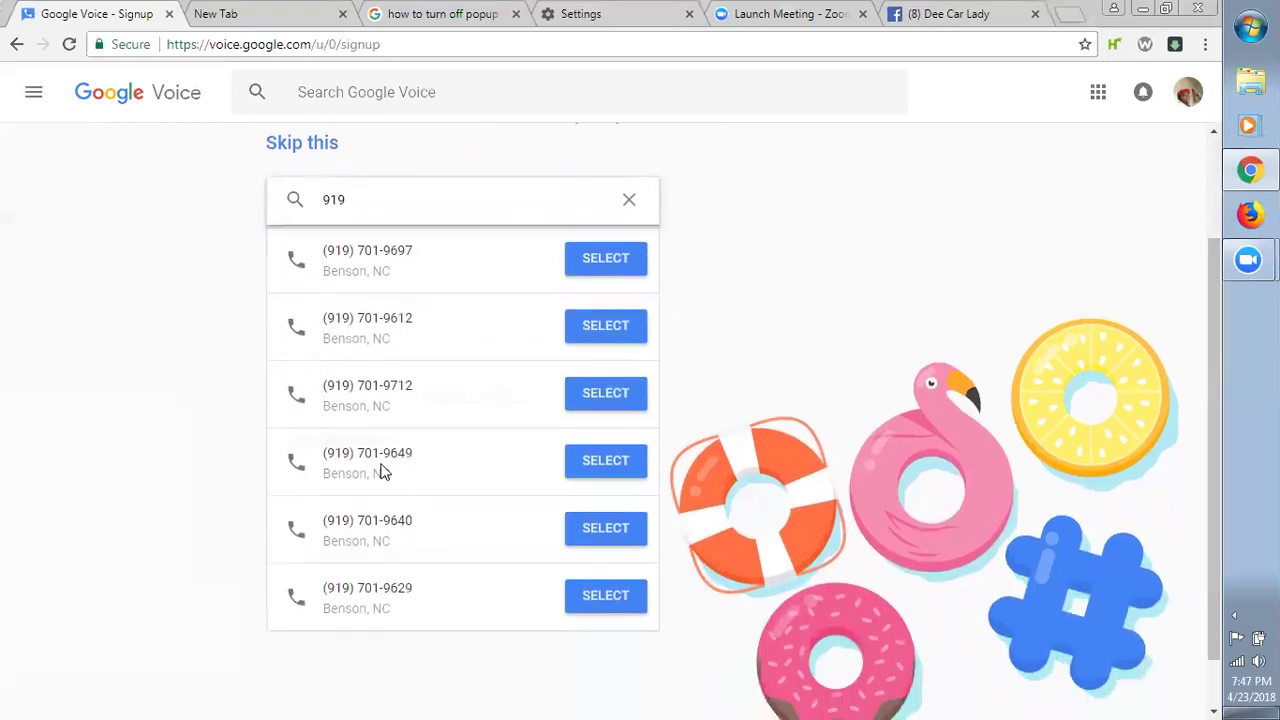
left_click_drag(1212, 366, 1211, 268)
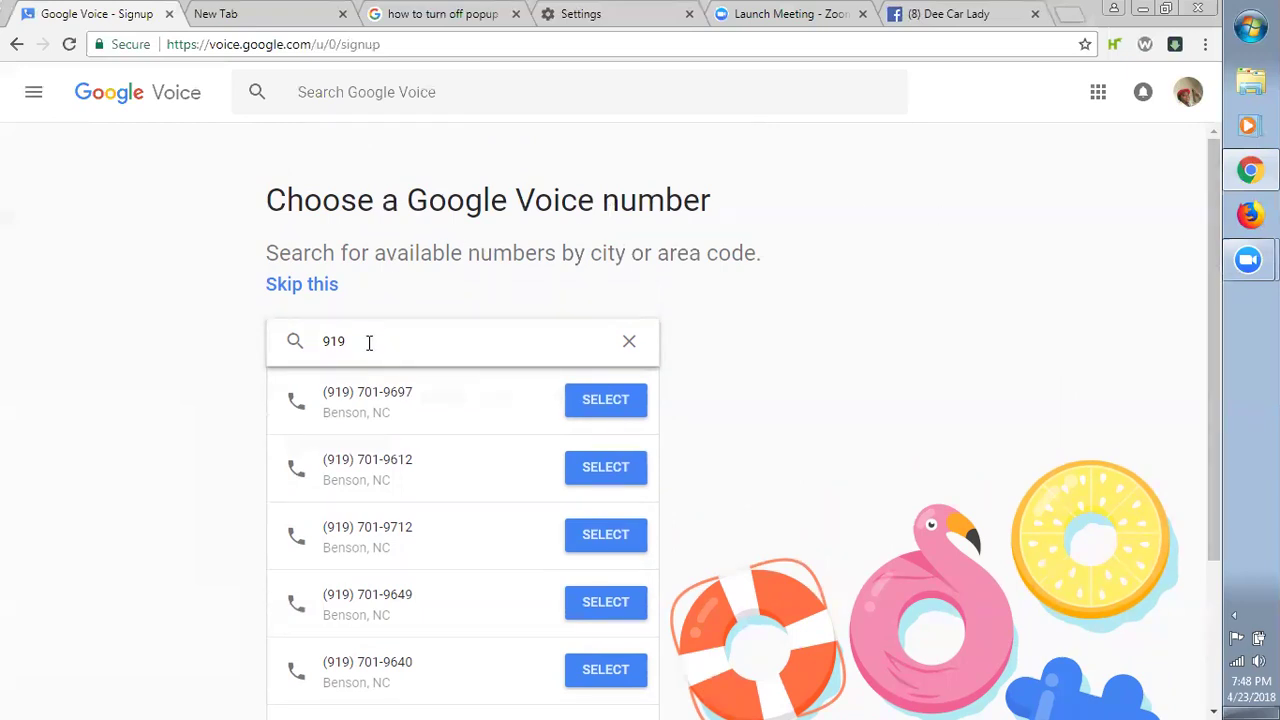
Search 'raleigh nc' again and pick the Creedmoor, NC suggestion
left_click(363, 341)
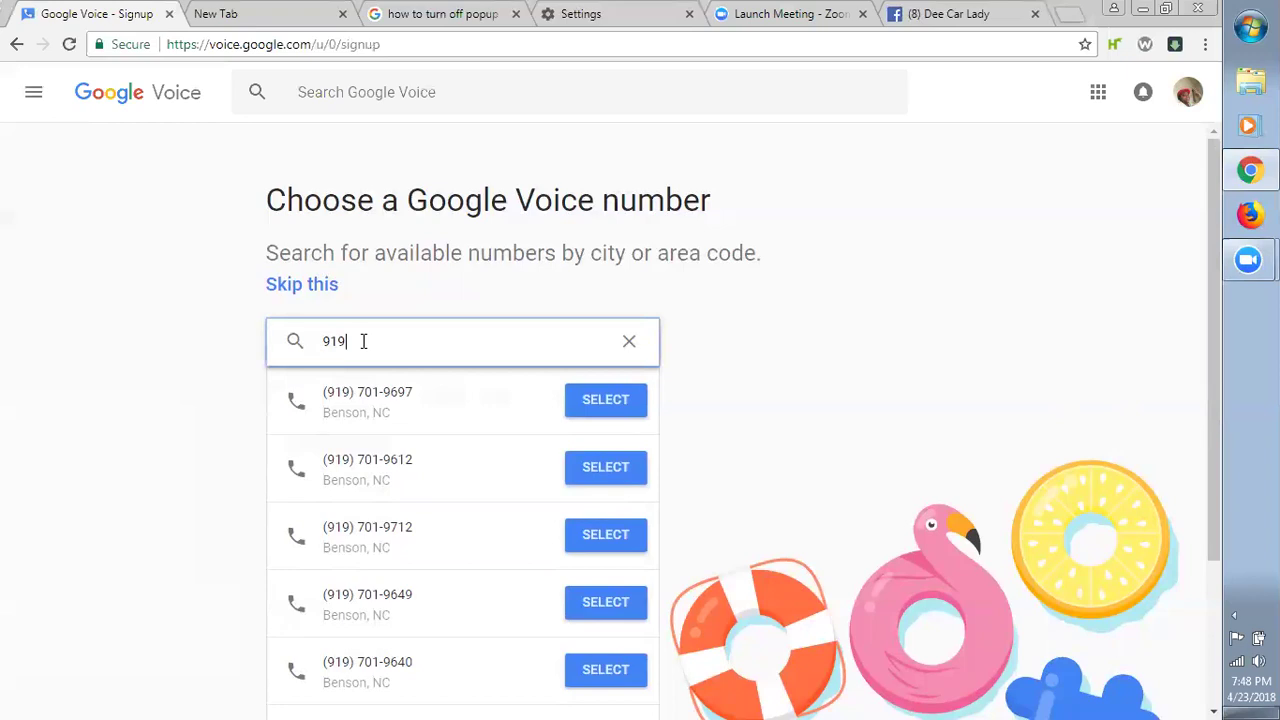
key("BackSpace")
key("BackSpace")
type("ra")
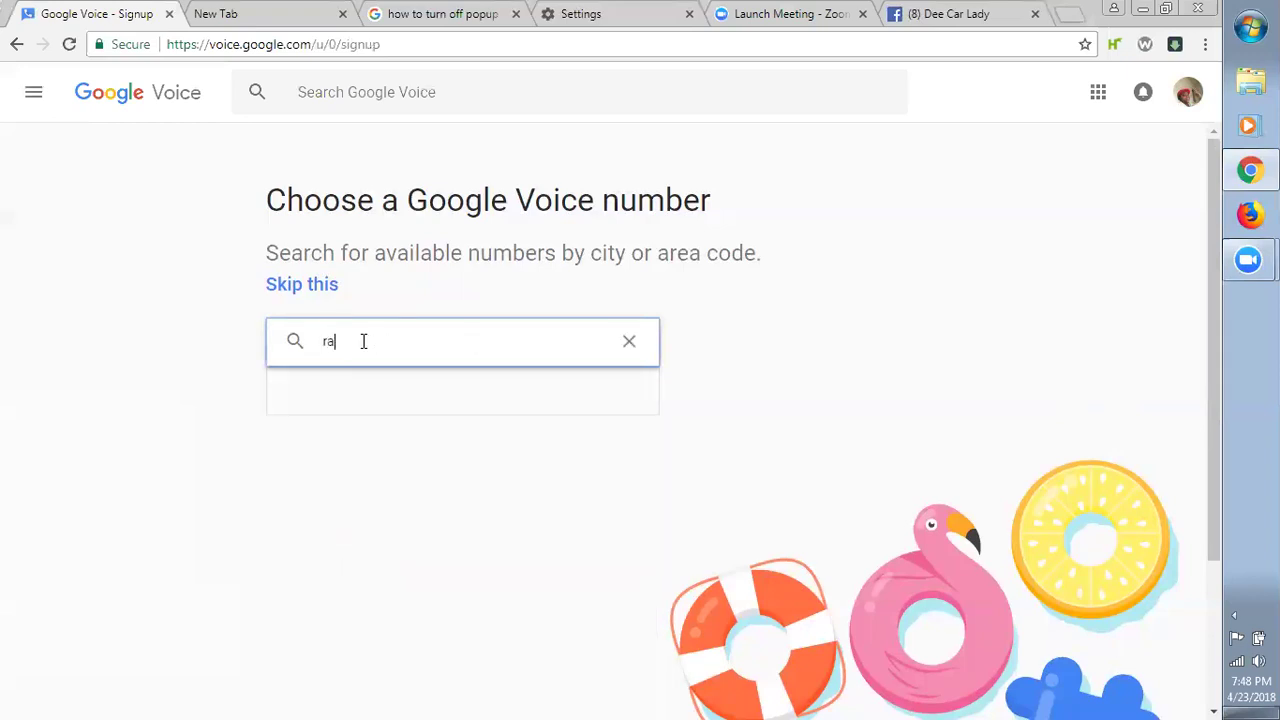
type("leigh, nc")
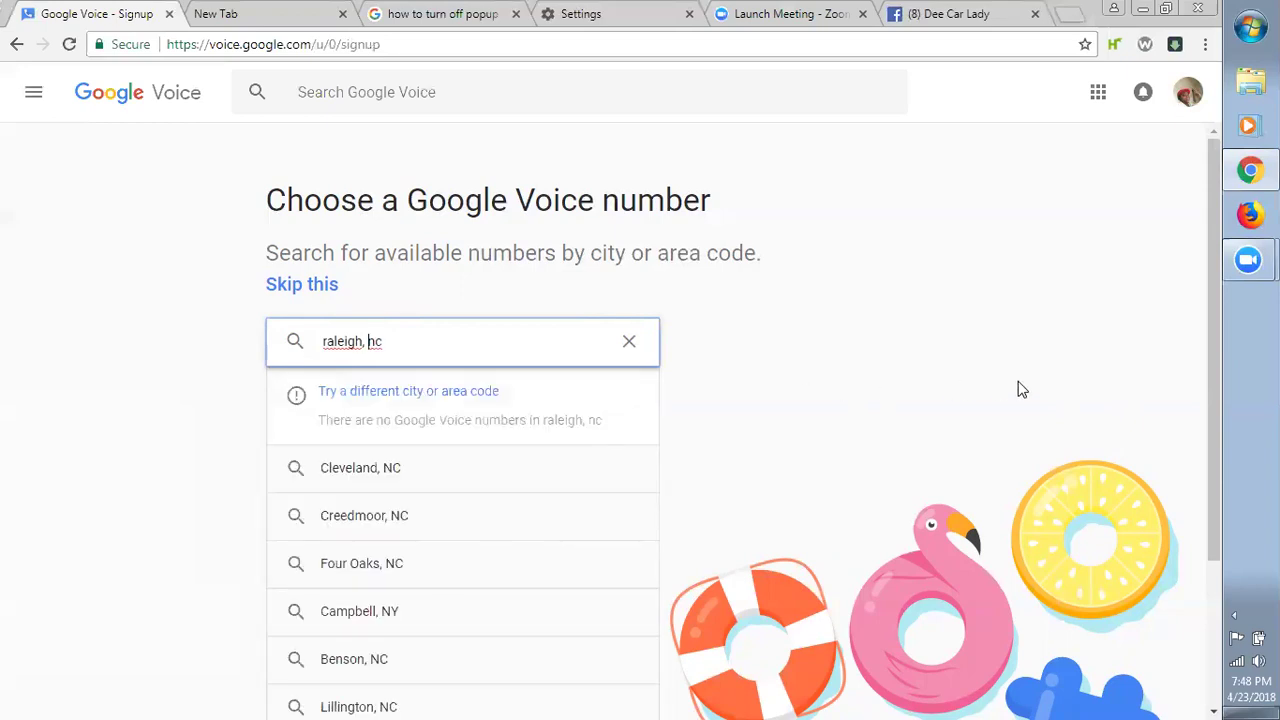
left_click_drag(1214, 300, 1205, 379)
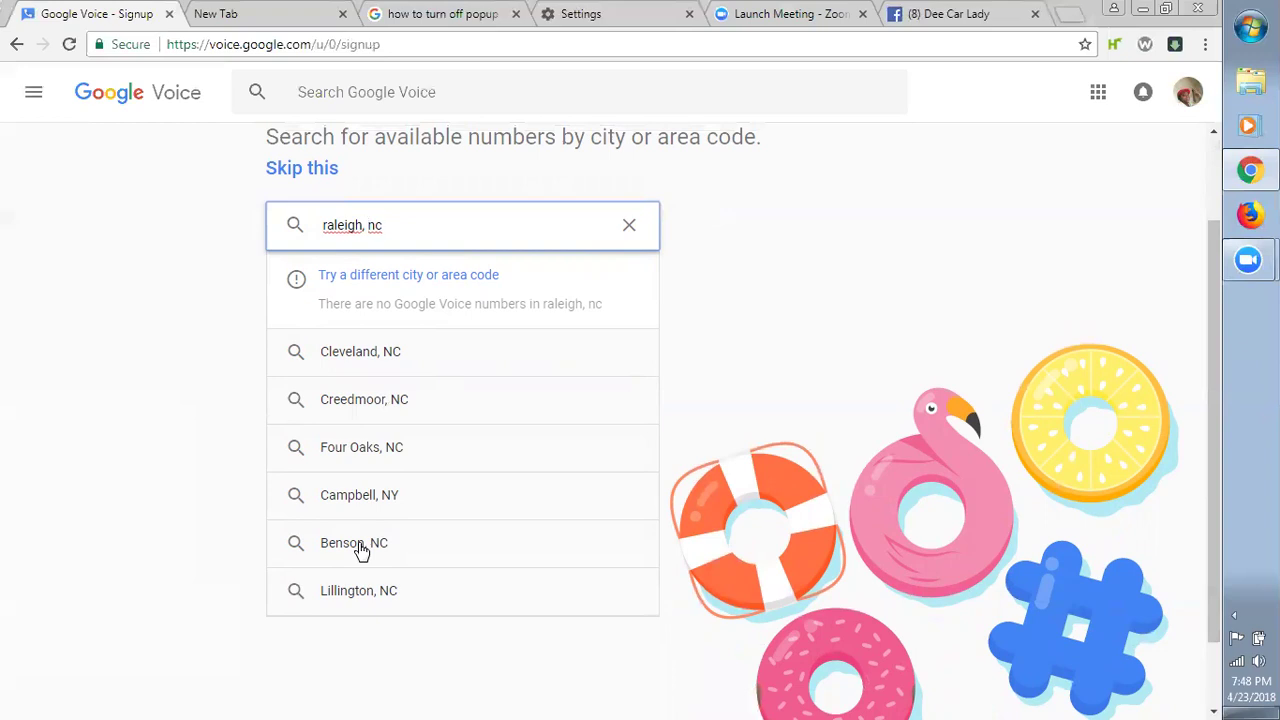
left_click(380, 403)
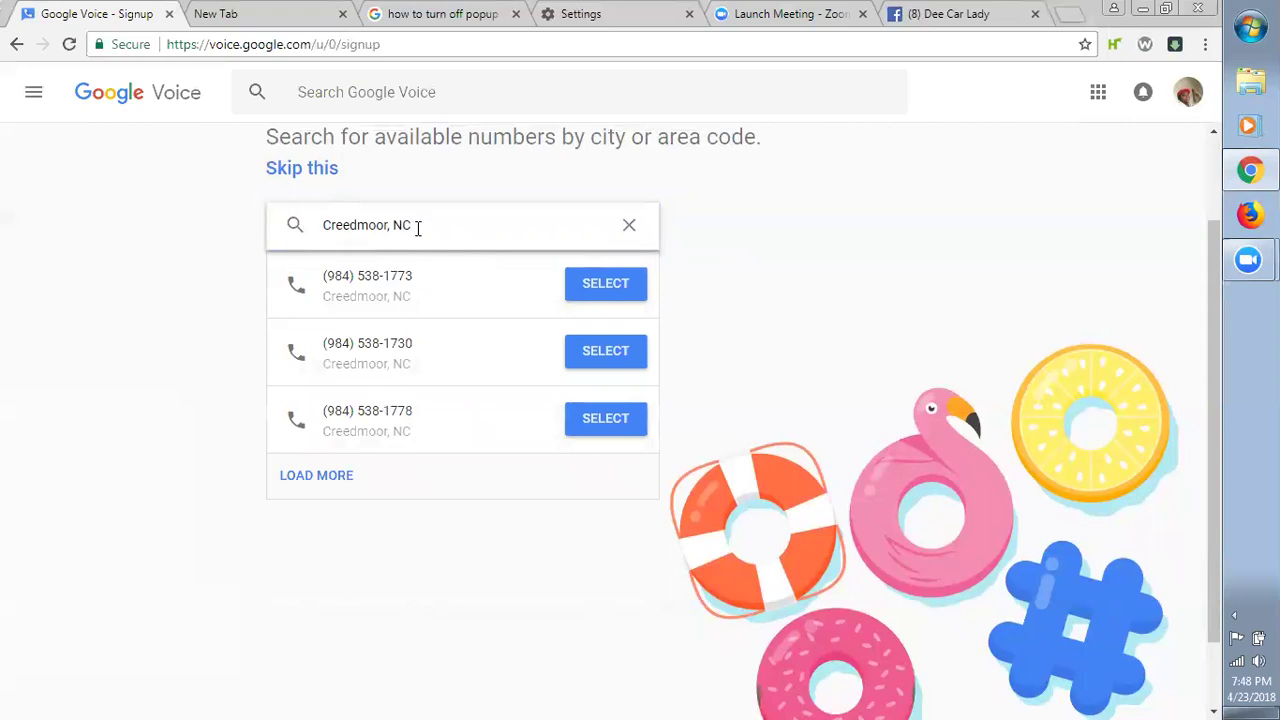
Replace the search with 919 and select the first Benson, NC number
triple_click(418, 228)
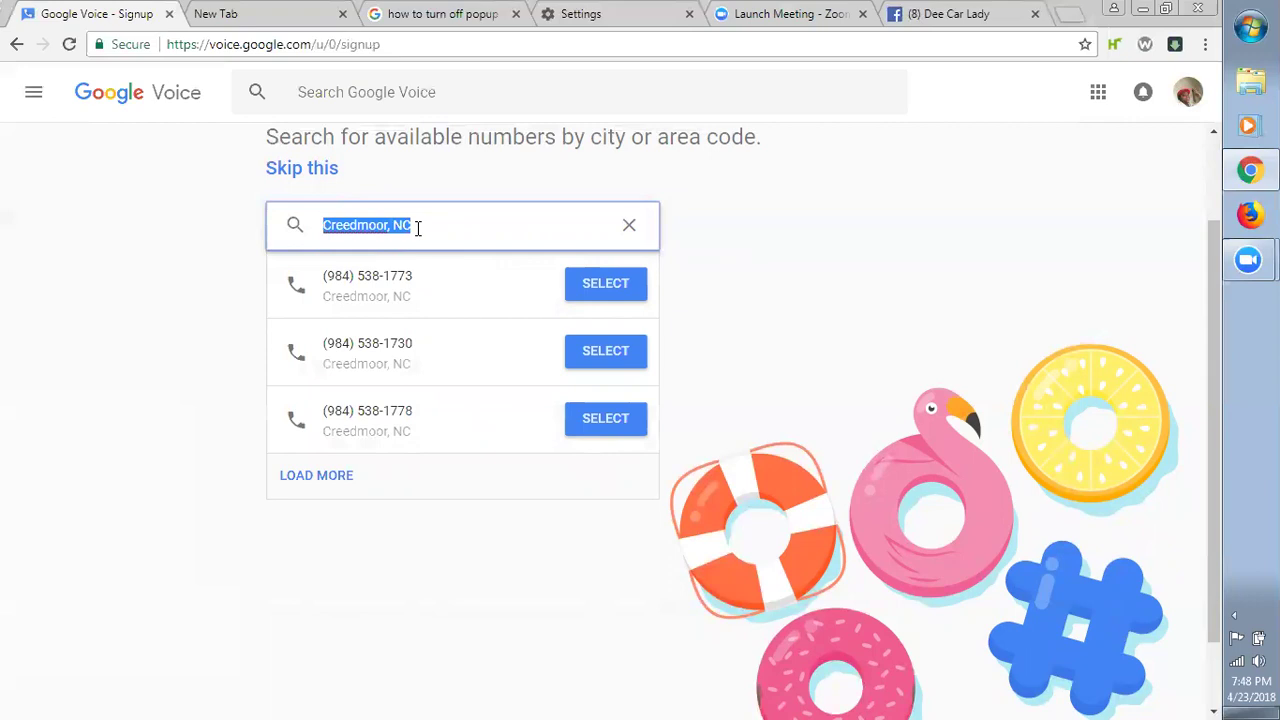
type("919")
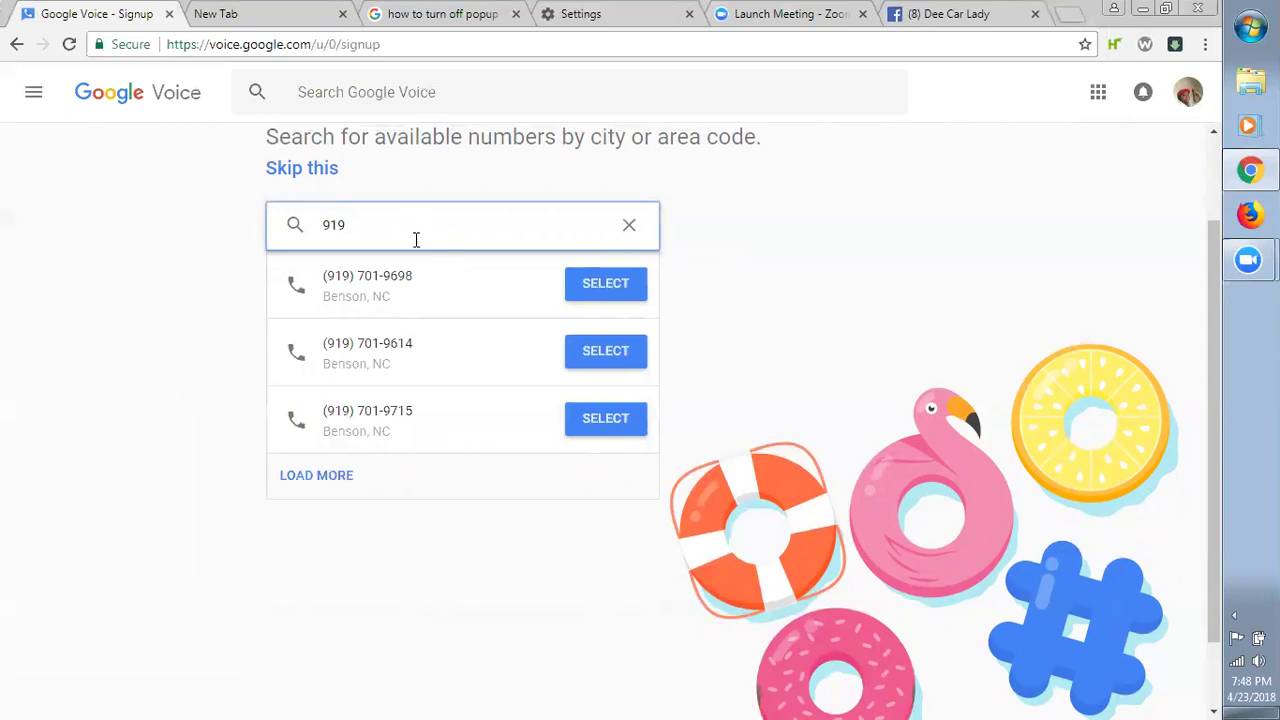
left_click(612, 286)
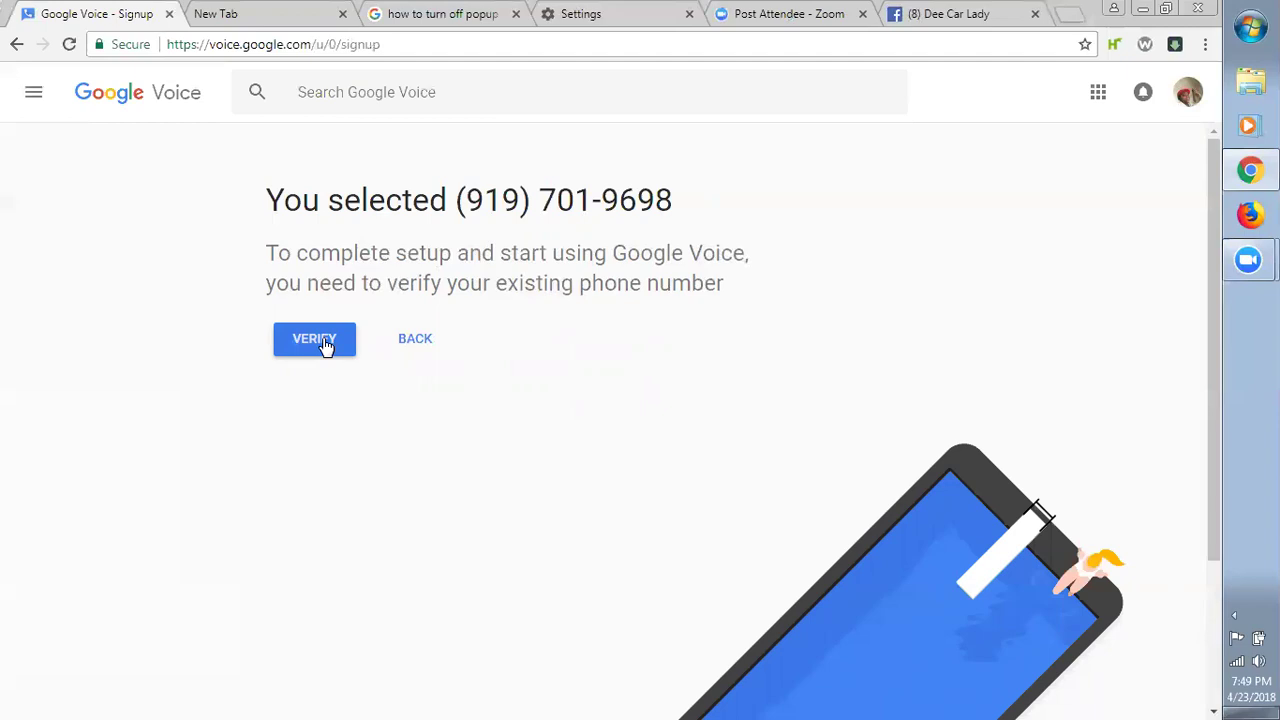
Confirm the chosen 919 number and start verifying an existing phone
left_click(322, 340)
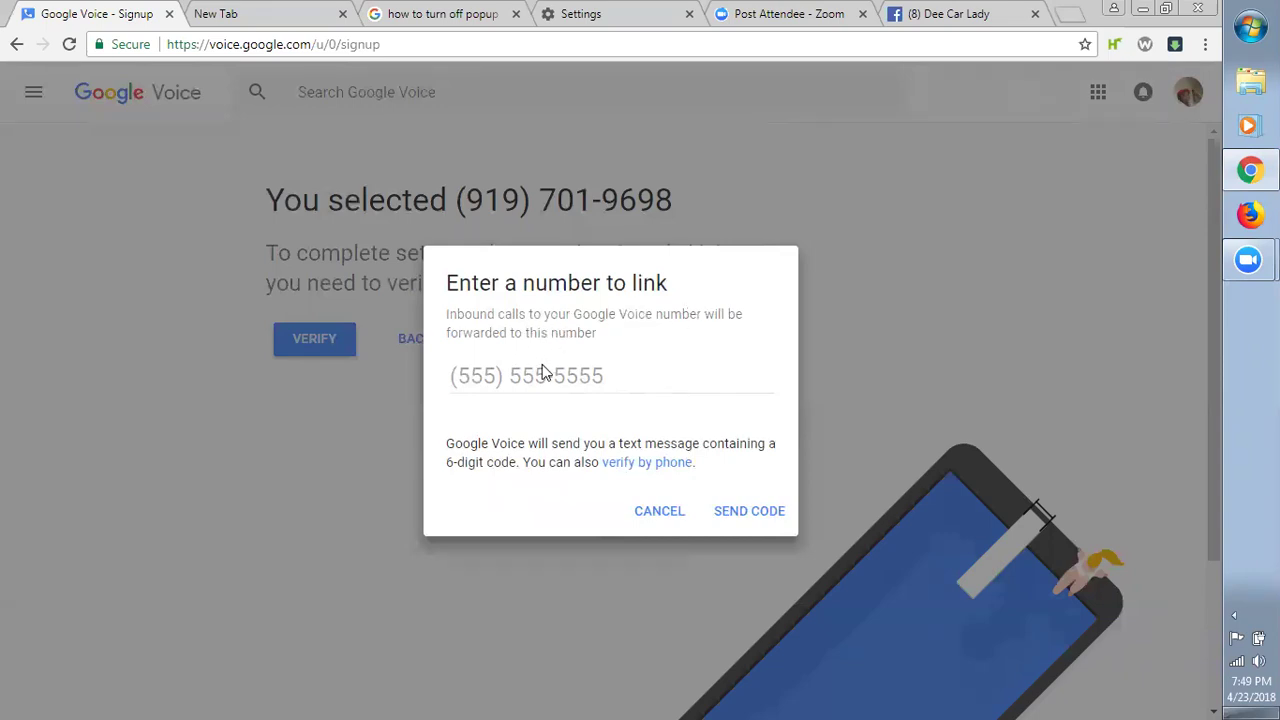
Enter your existing phone number to link and have a verification code texted to it
left_click(463, 375)
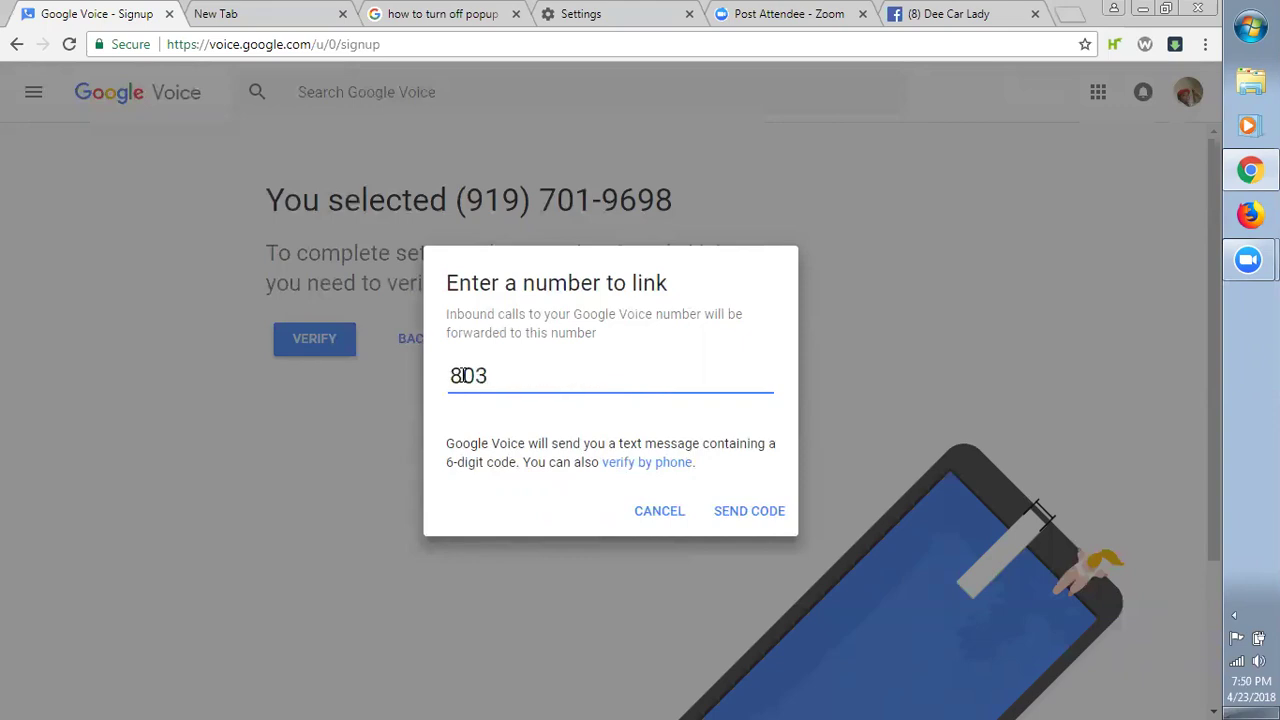
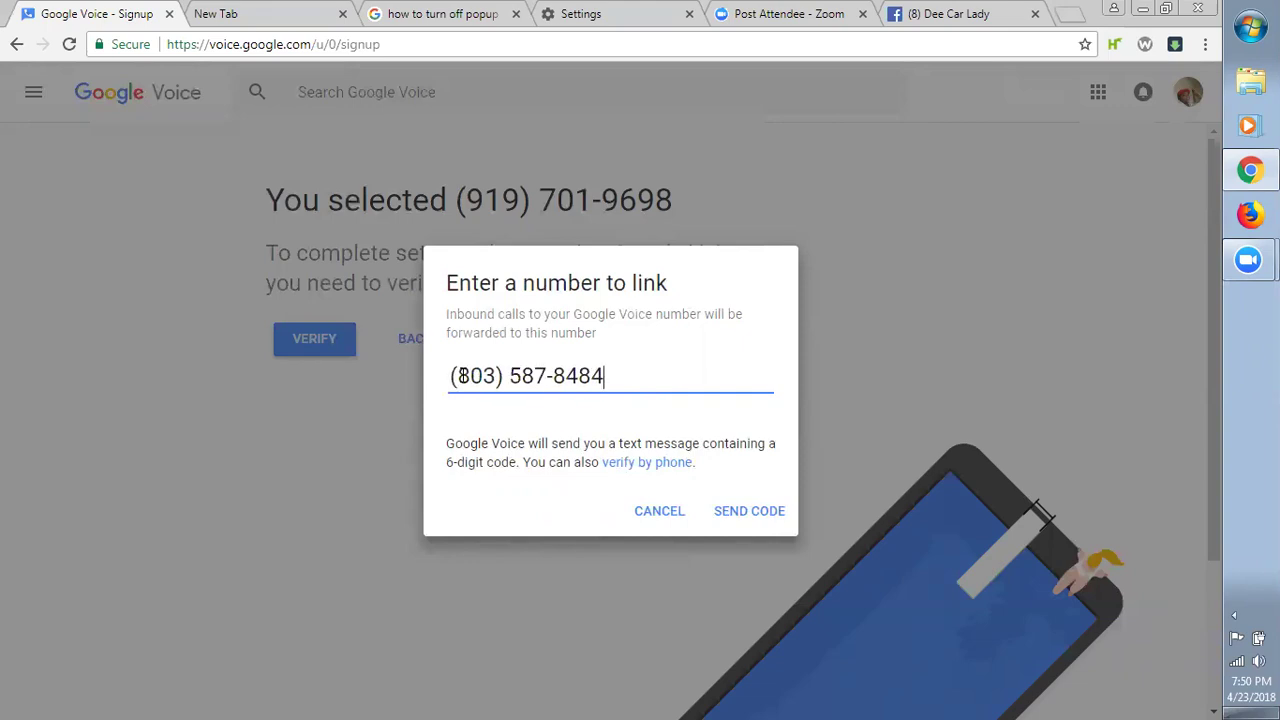
left_click(758, 513)
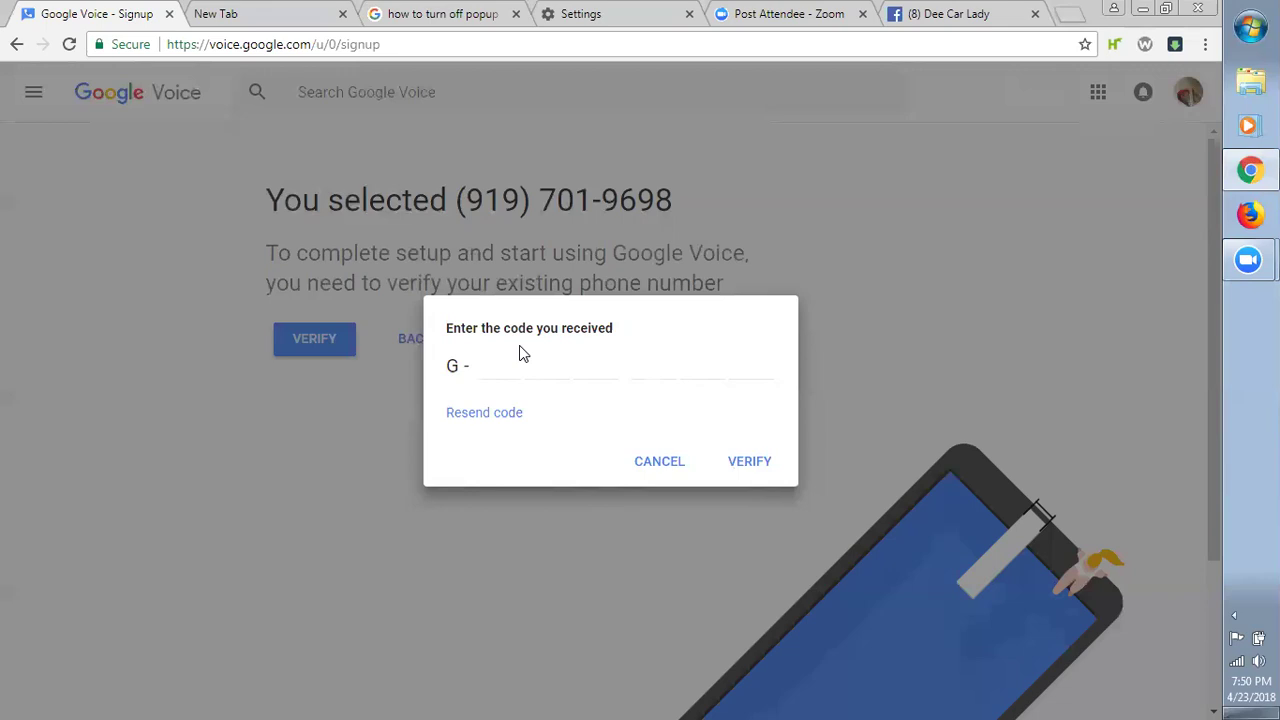
Enter the received six-digit code and verify the linked phone
left_click(511, 361)
left_click(746, 461)
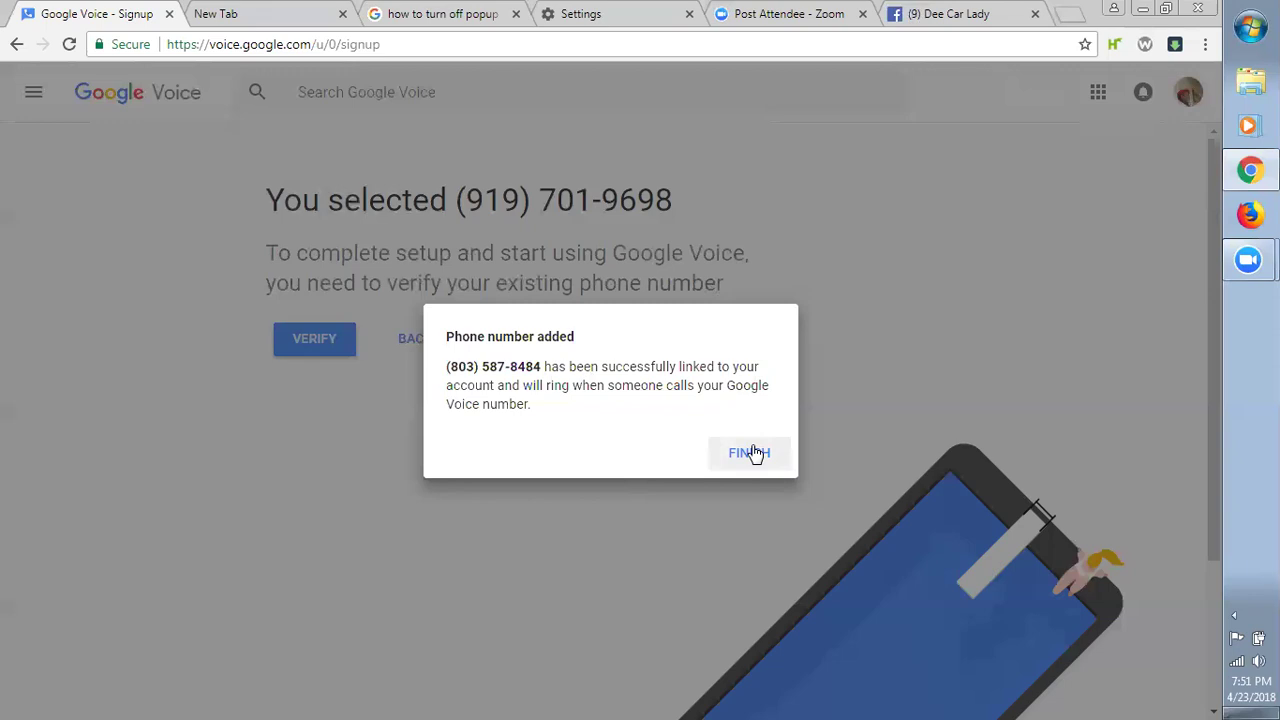
Finish the confirmation, peek at the account menu and side drawer, then go back to number selection
left_click(752, 453)
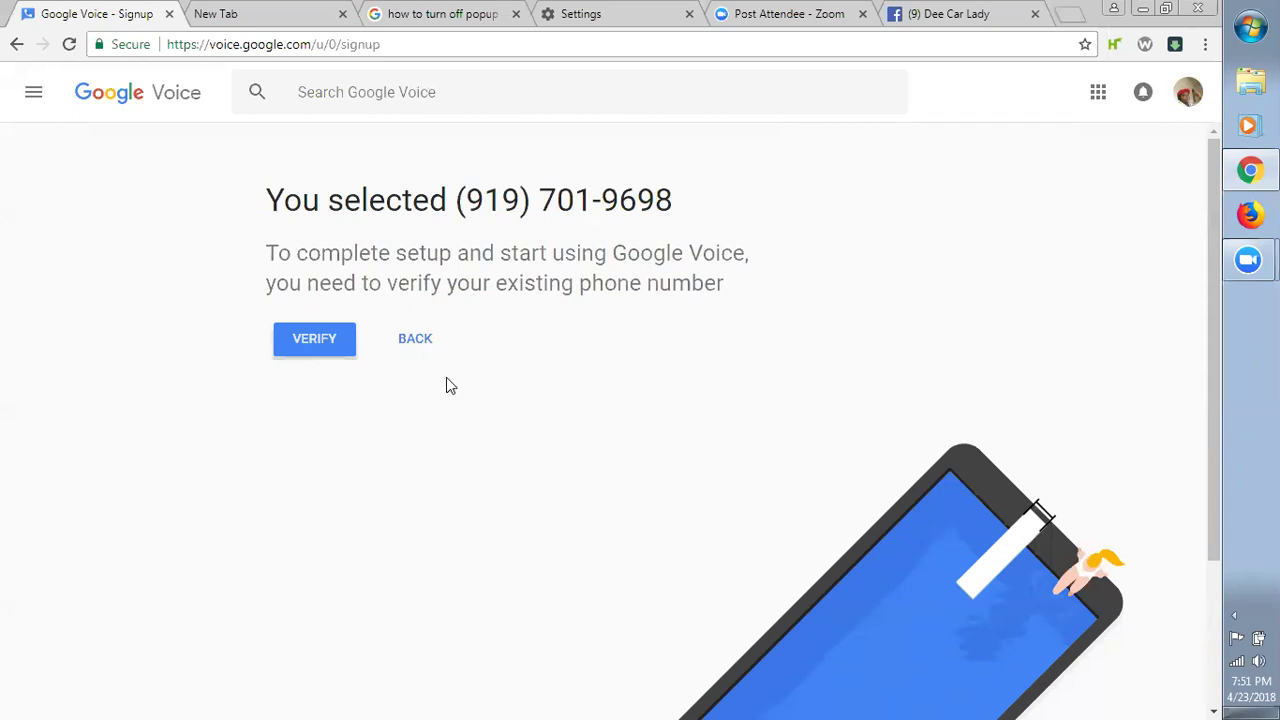
left_click(1188, 100)
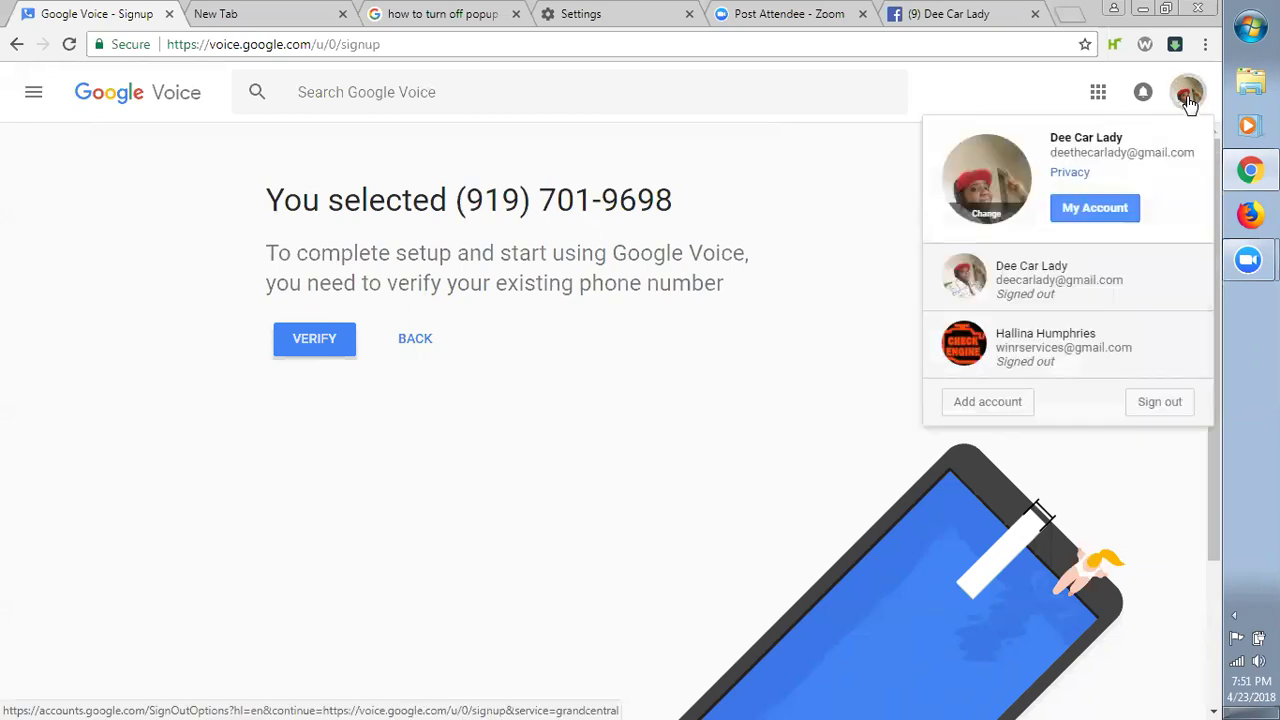
left_click(628, 195)
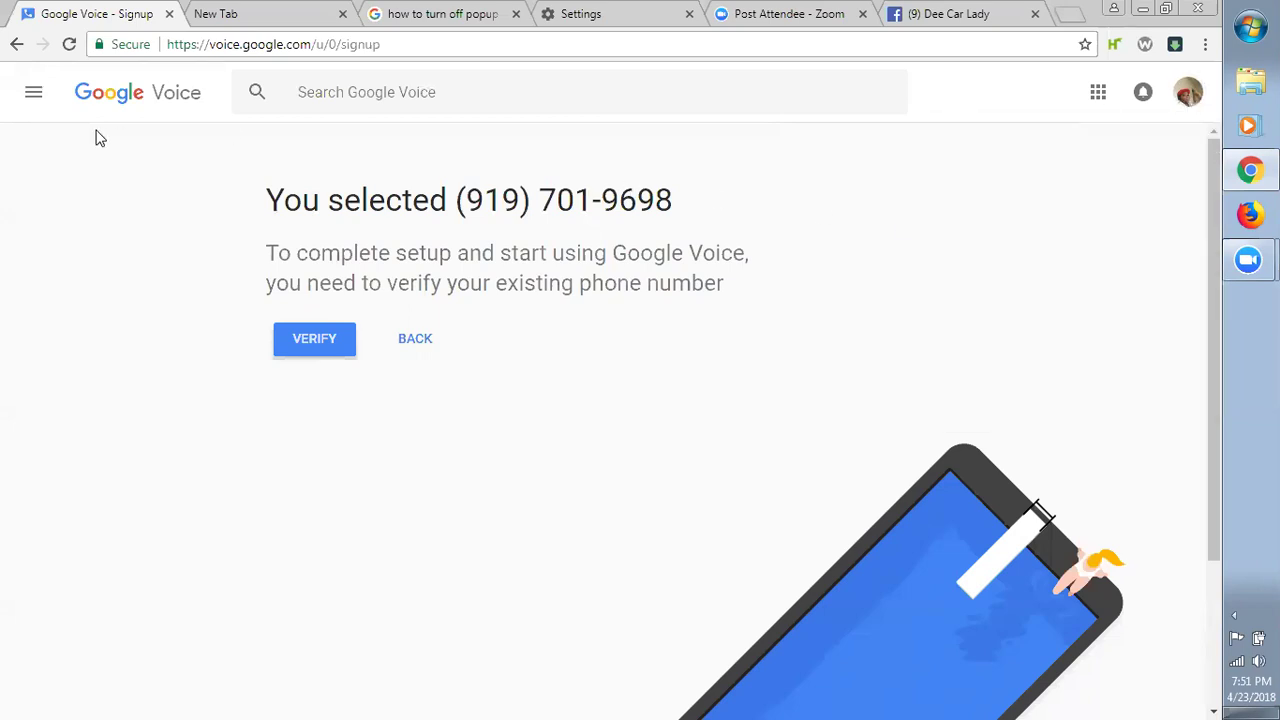
left_click(34, 96)
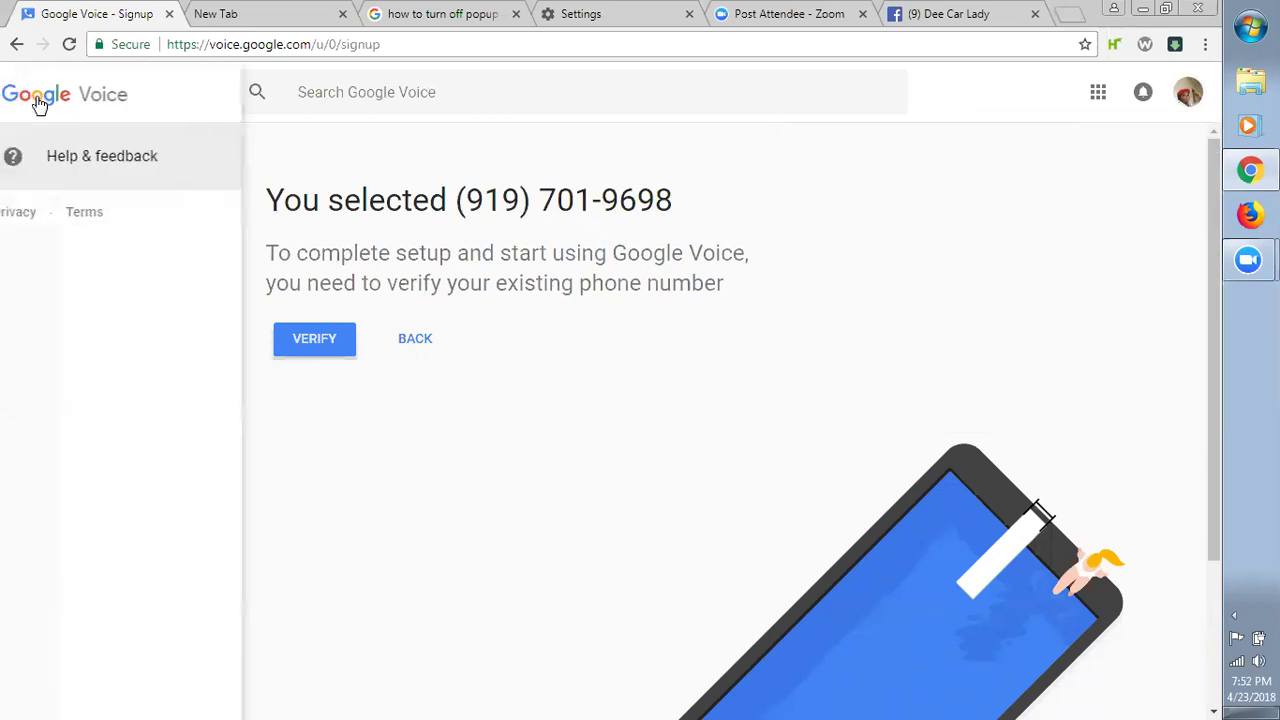
left_click(450, 186)
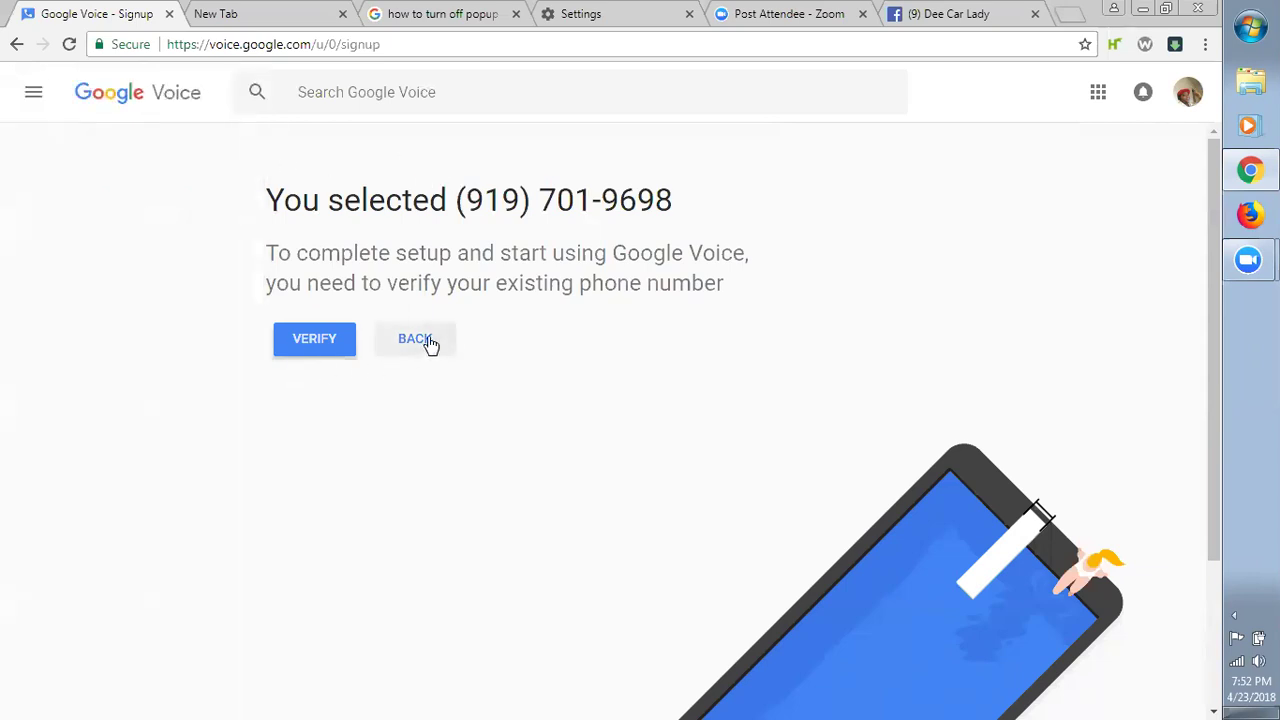
left_click(420, 340)
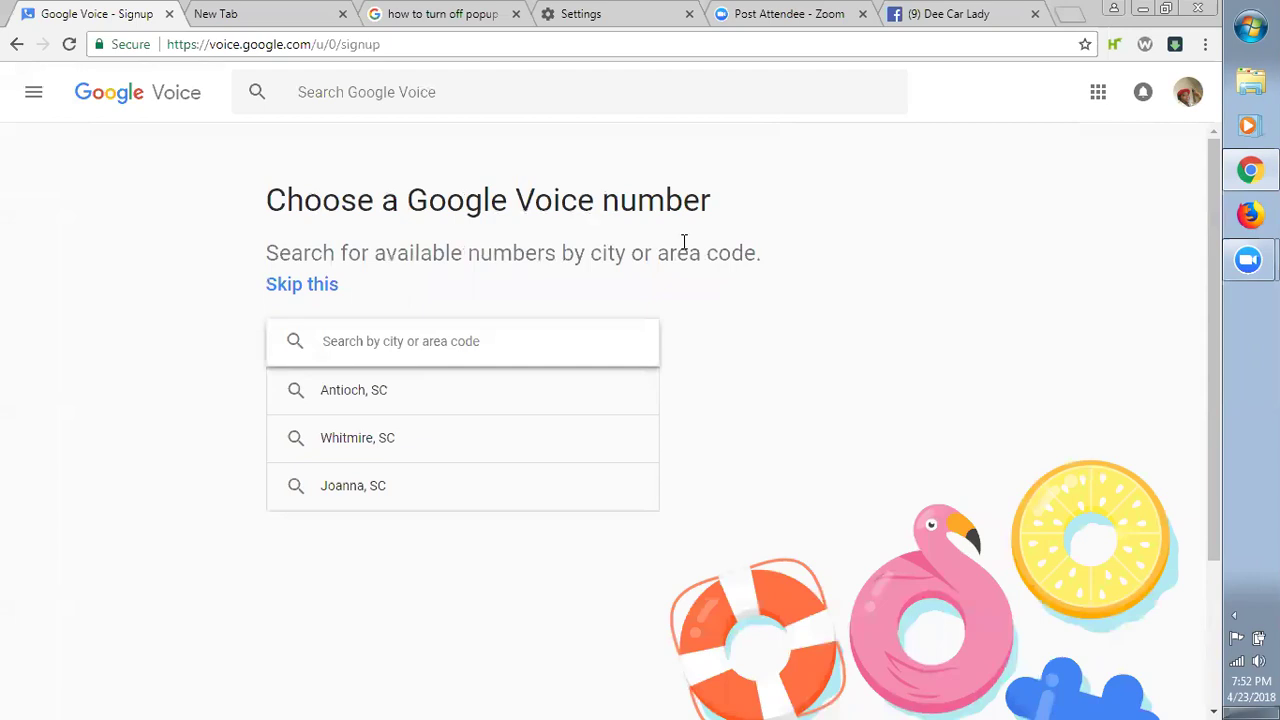
left_click(345, 49)
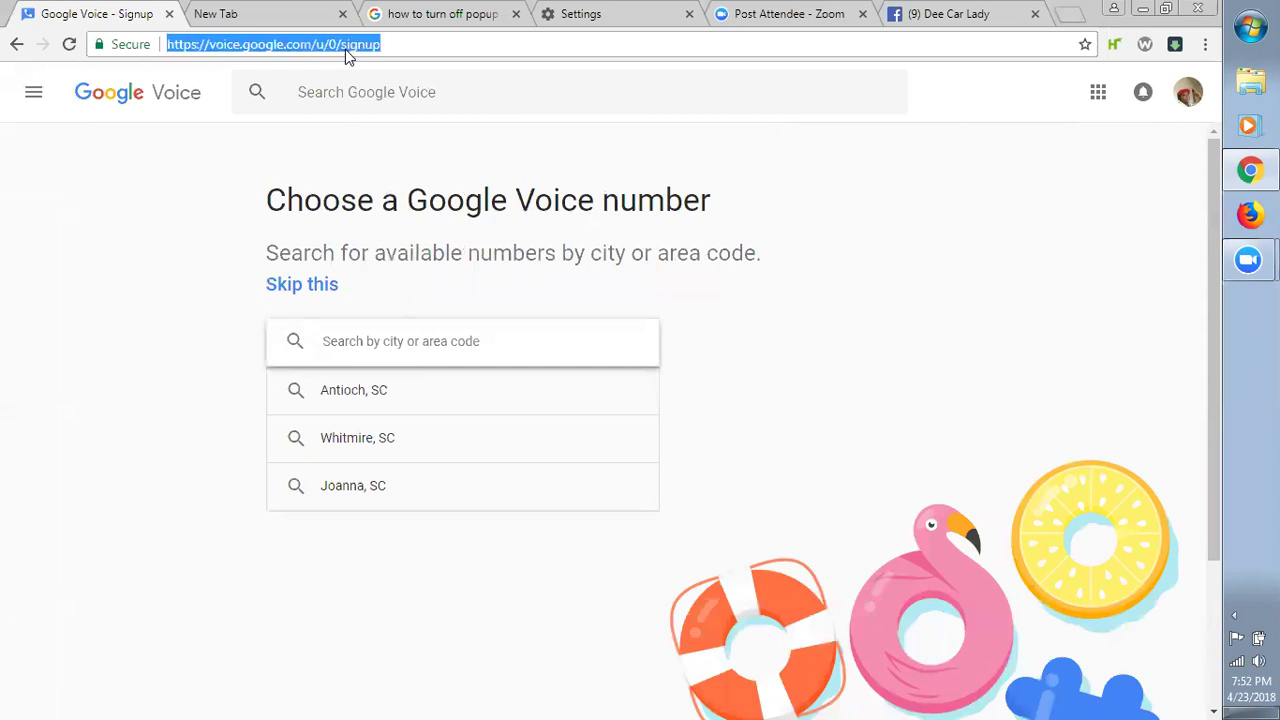
type("www.google.com/voice")
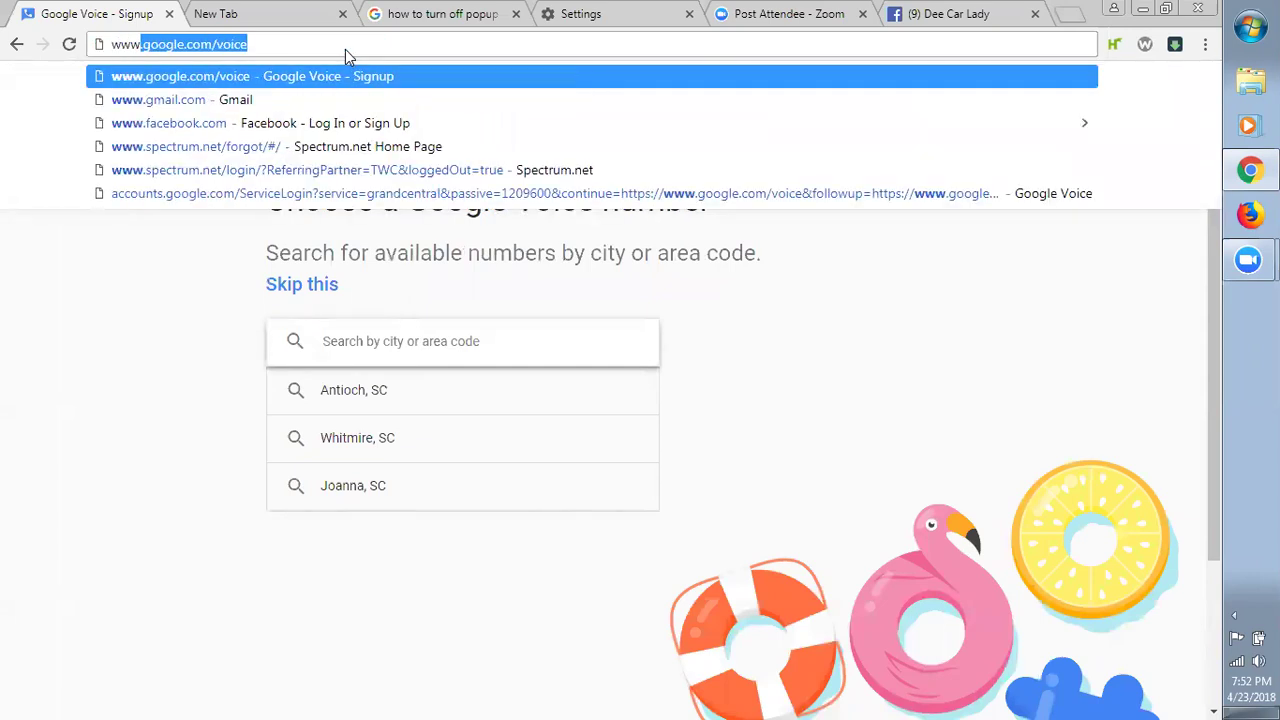
key("Return")
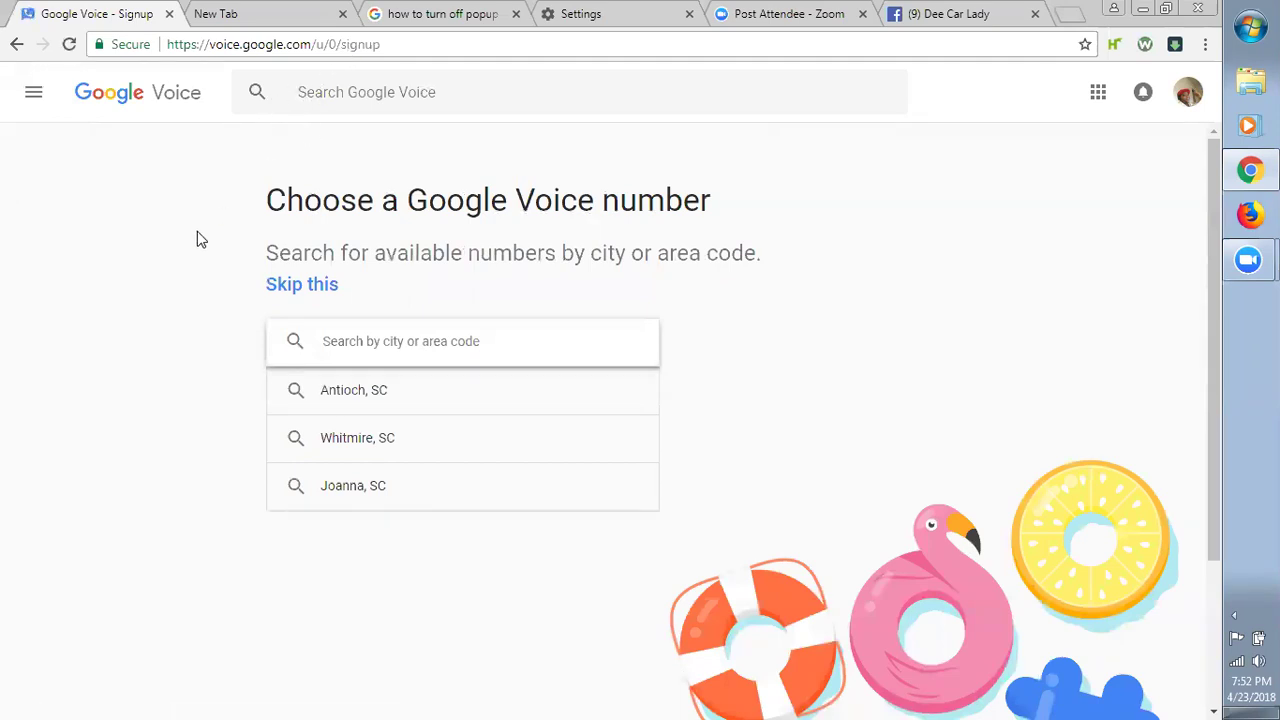
left_click(176, 98)
left_click(322, 45)
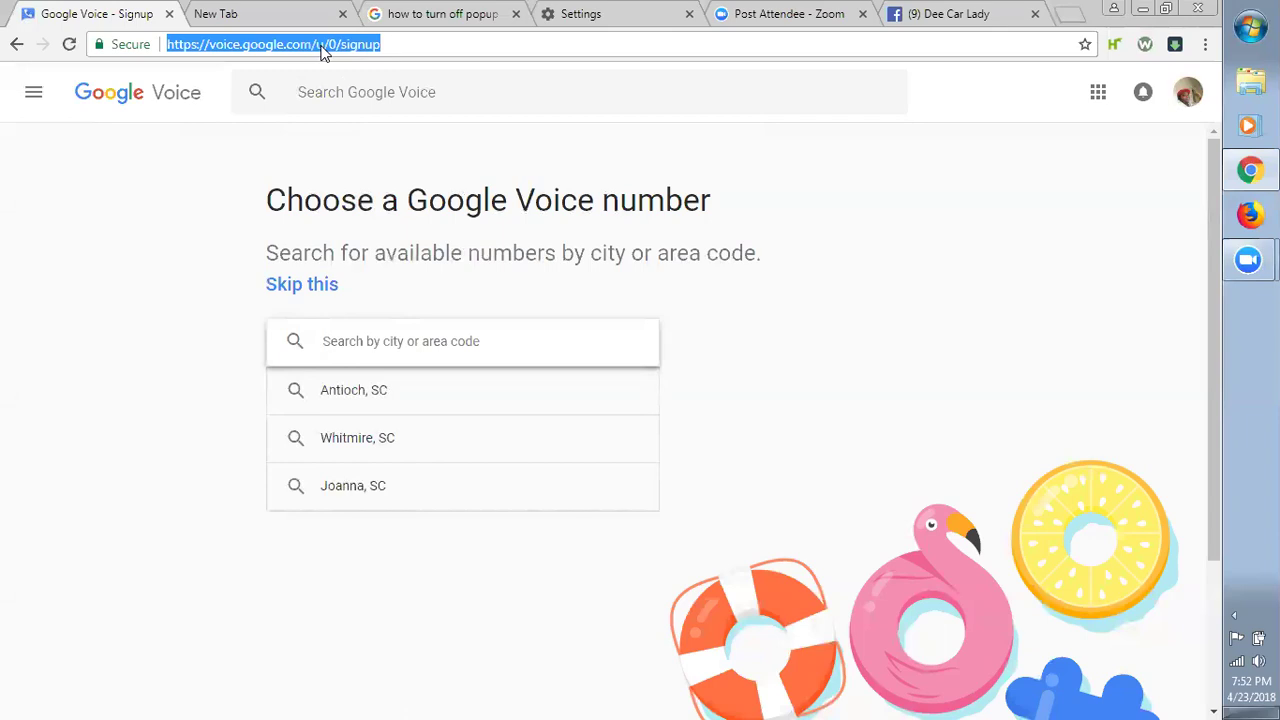
type("w")
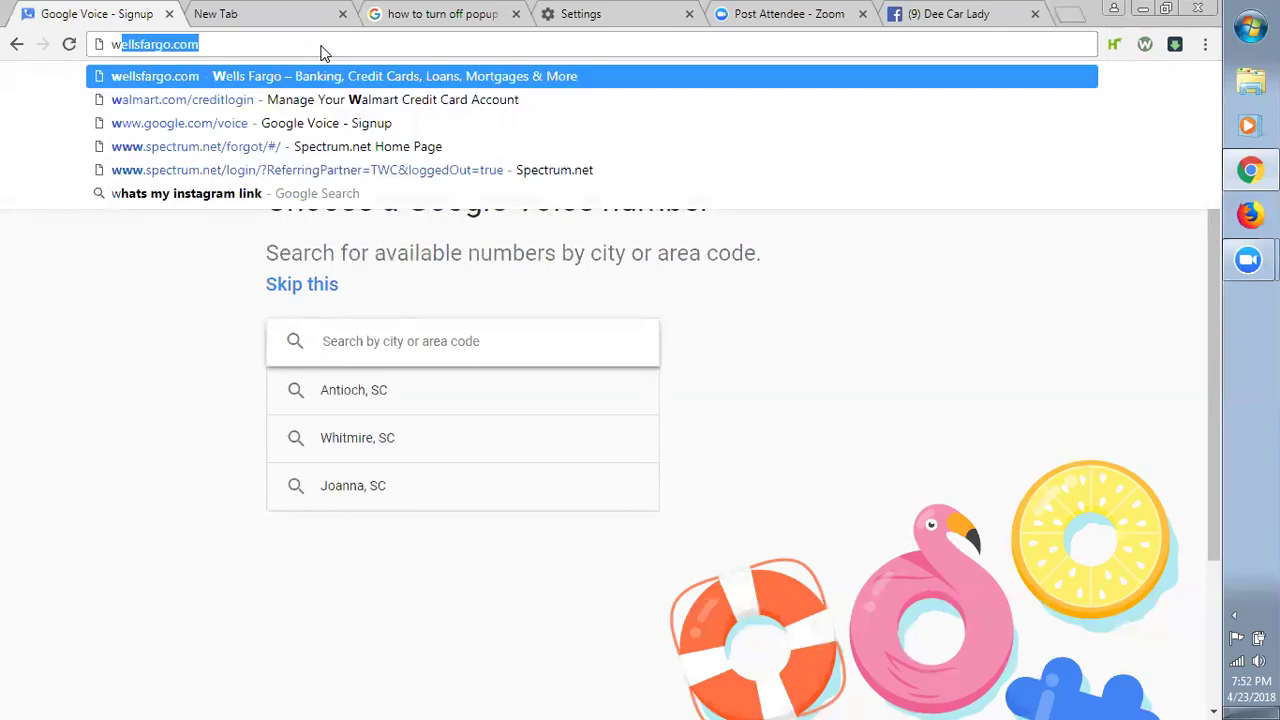
type("ww.")
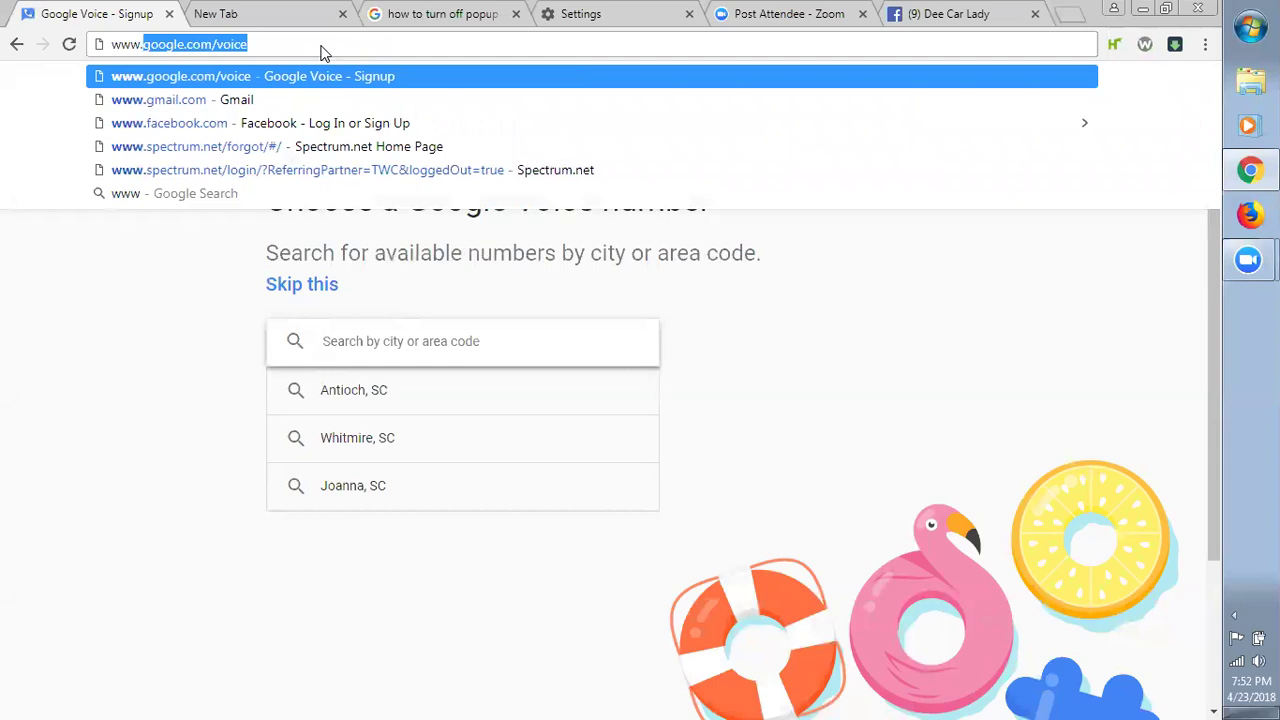
type("g")
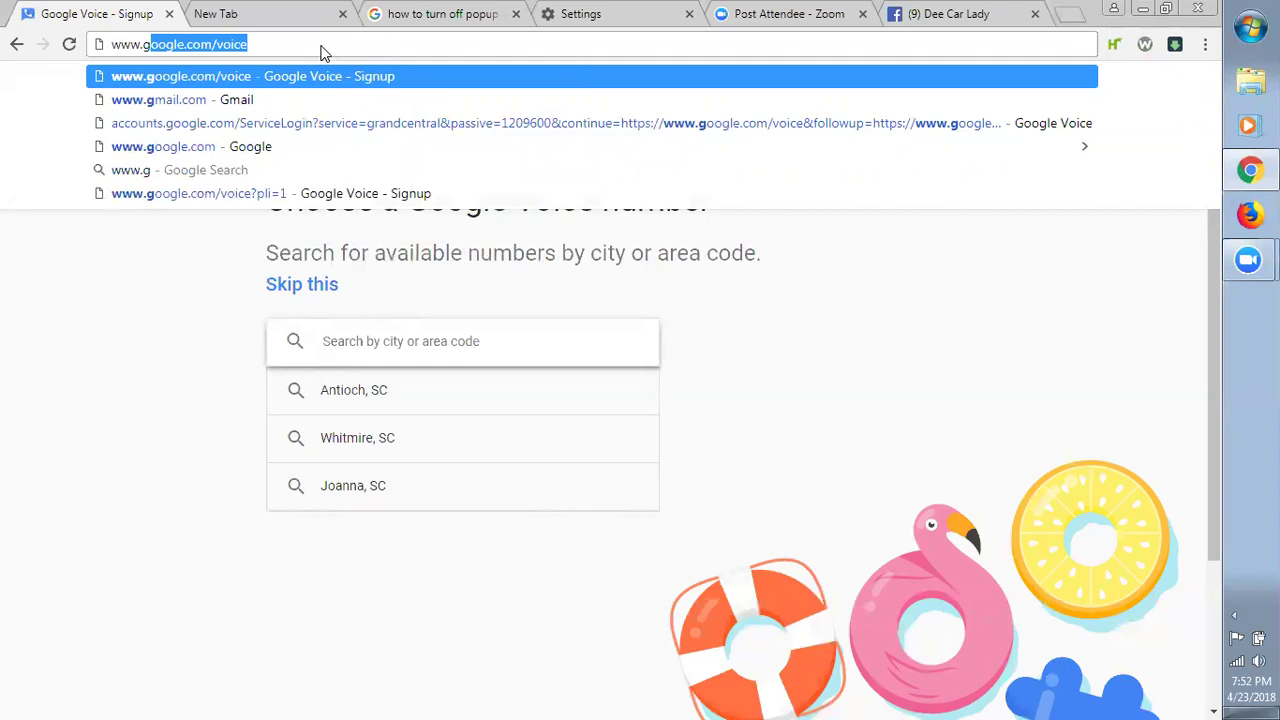
type("mail.com")
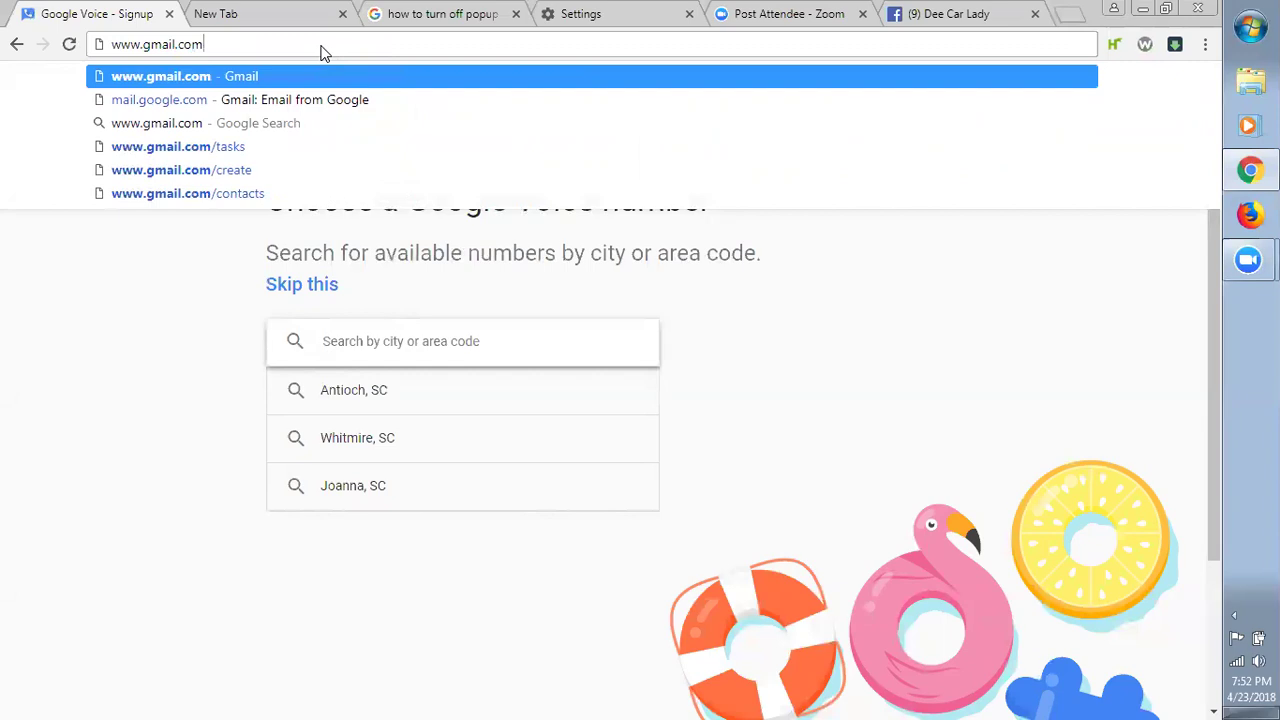
key("Return")
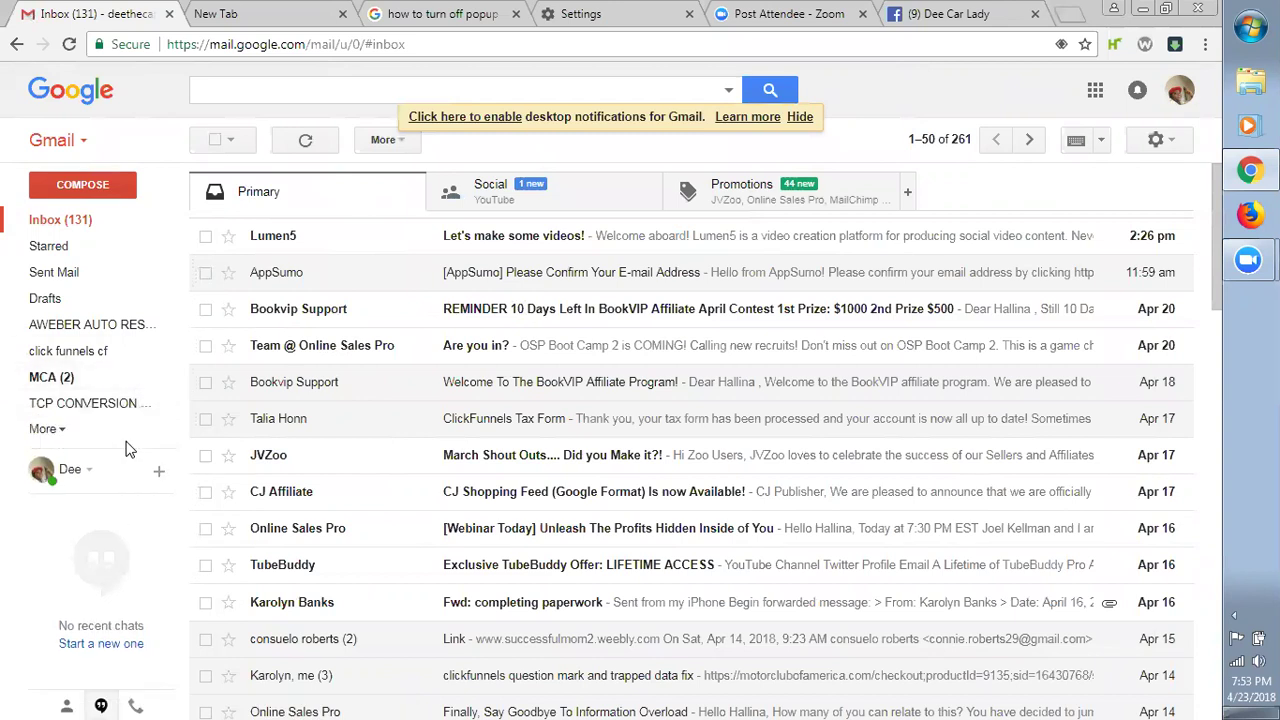
Expand Gmail's full label list and switch the Hangouts panel to Make a call
left_click(62, 430)
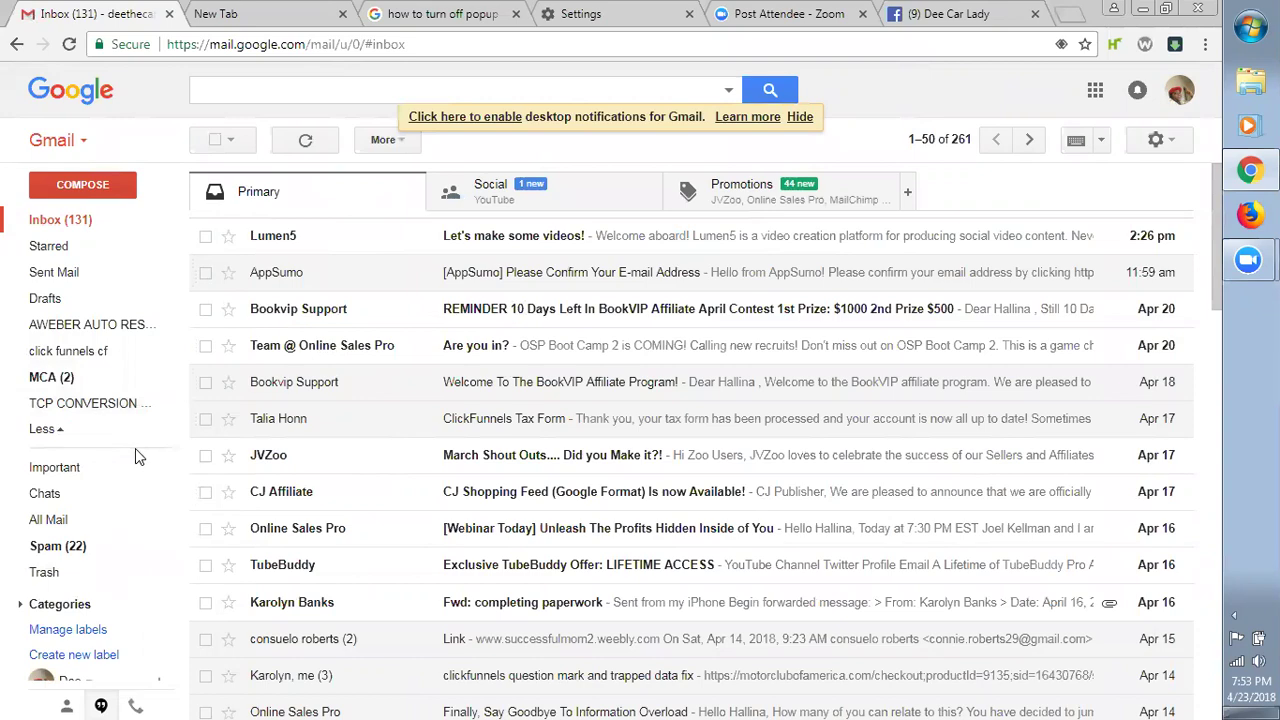
left_click_drag(1213, 205, 1203, 251)
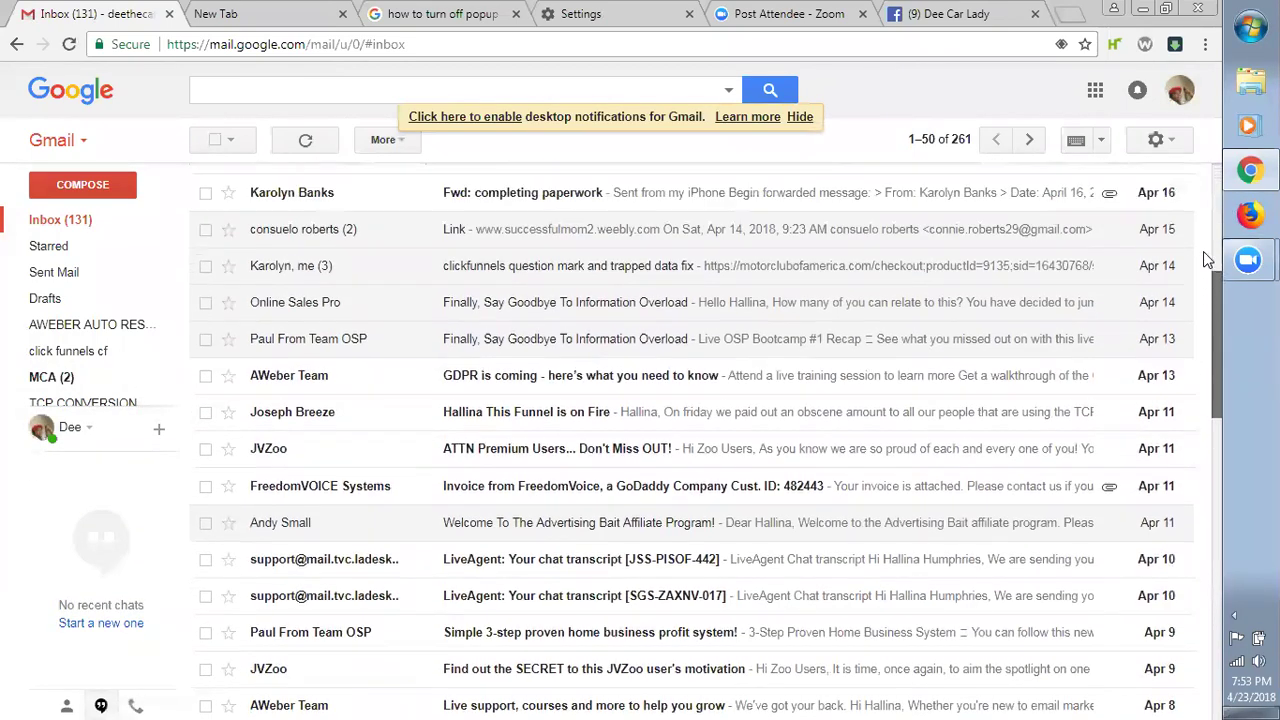
left_click(139, 701)
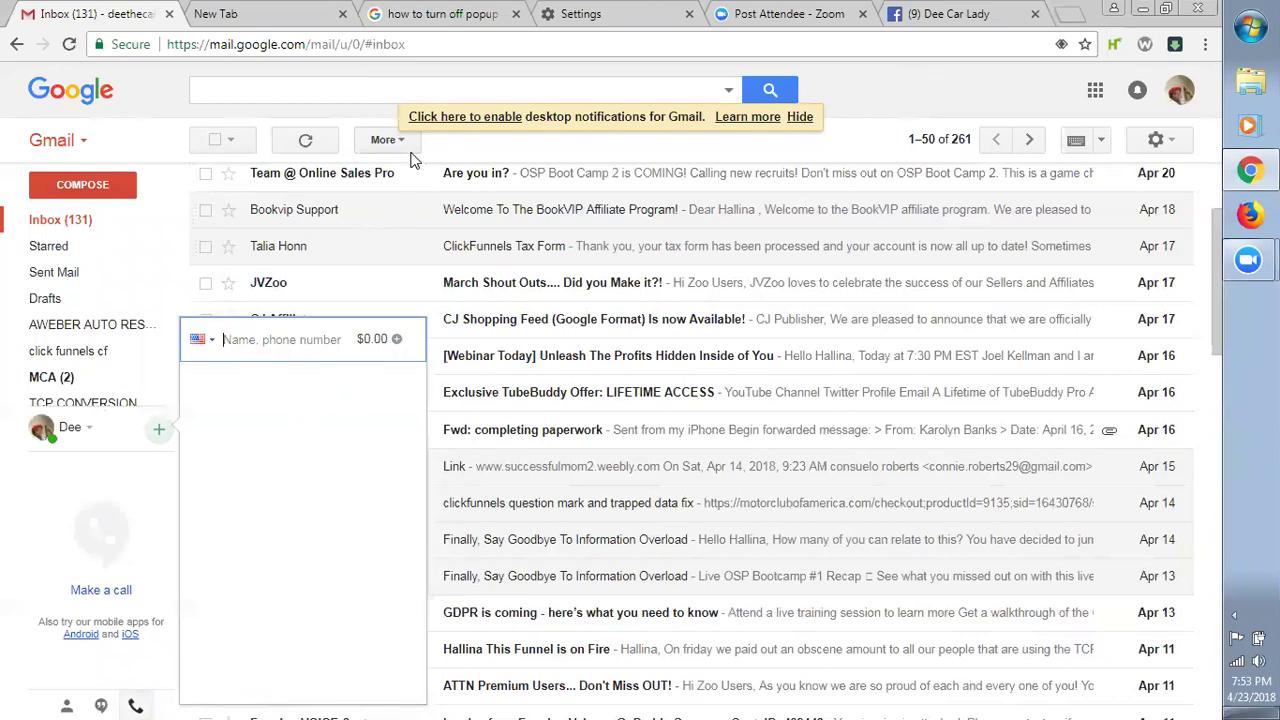
Sign out and sign into the other Google account, letting the browser save its password
left_click(1181, 93)
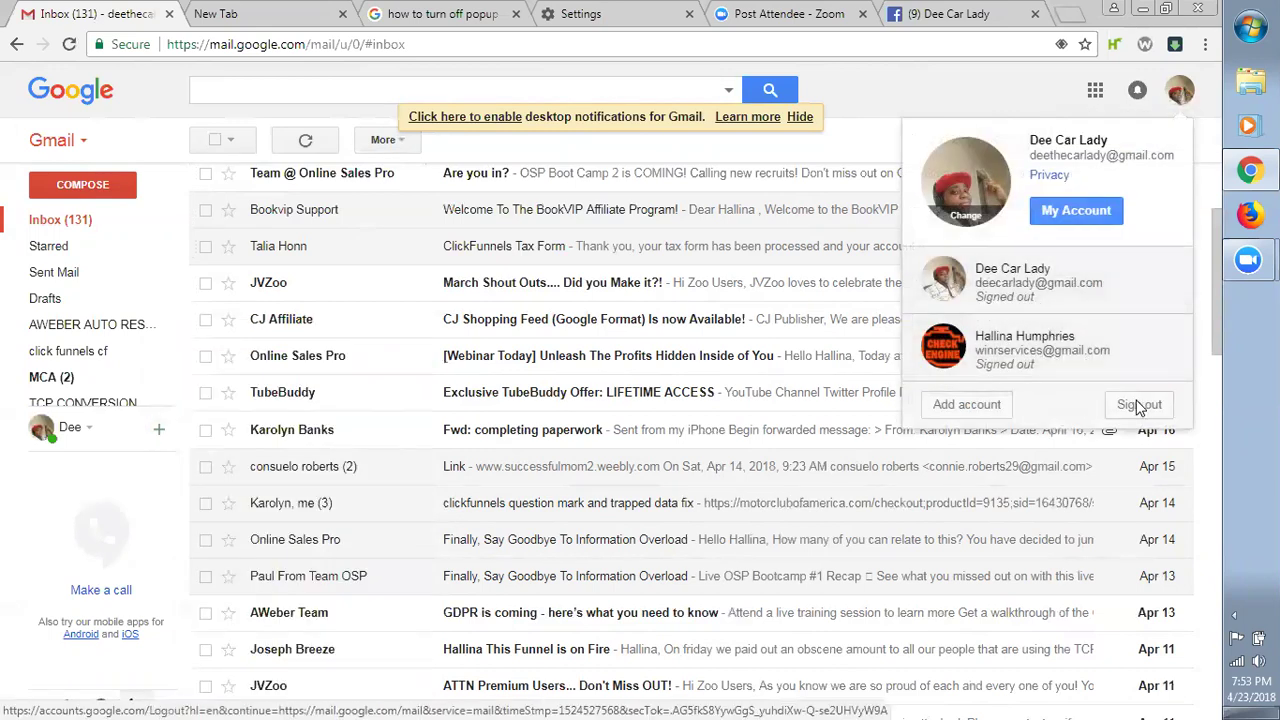
left_click(1140, 407)
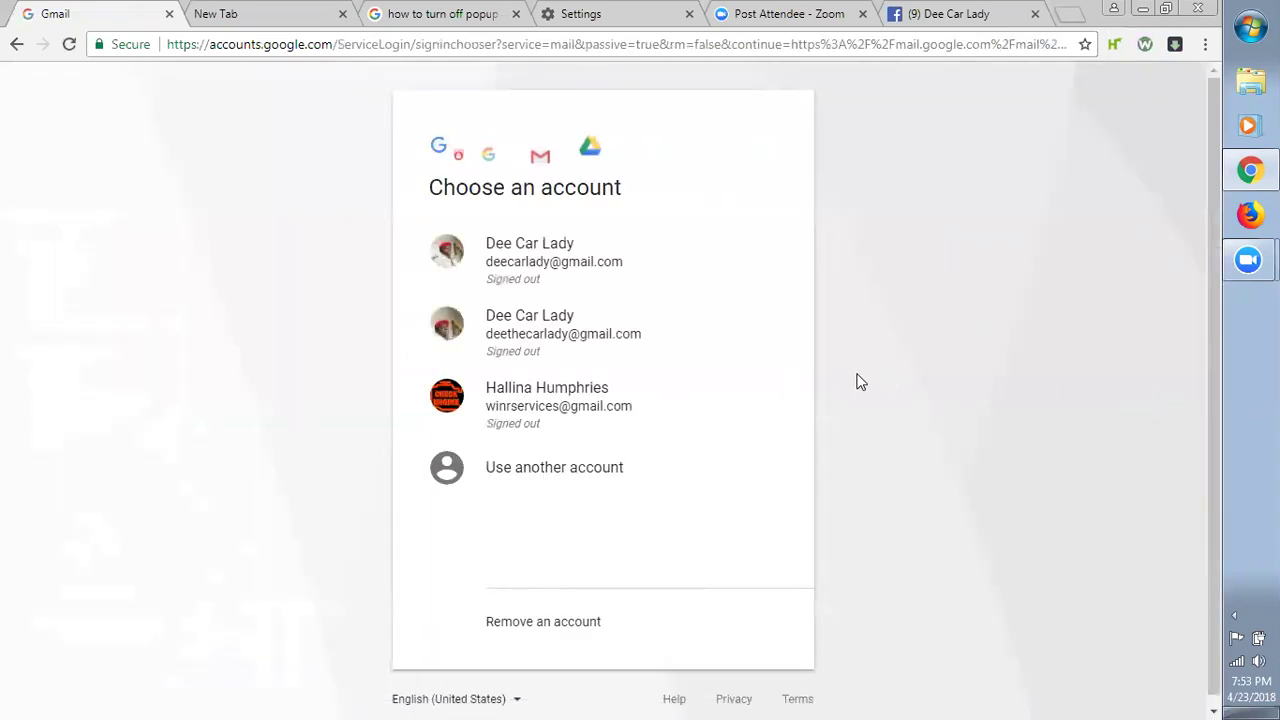
left_click(610, 389)
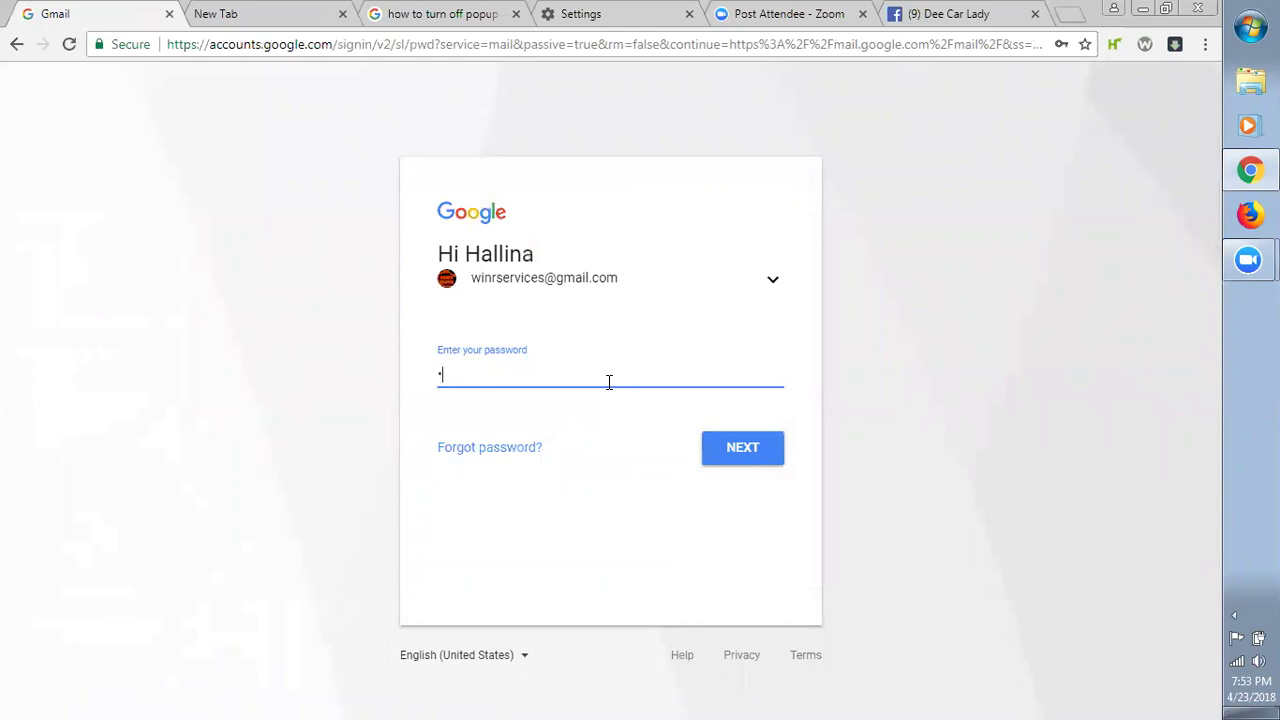
type("•••••••••••••")
left_click(735, 455)
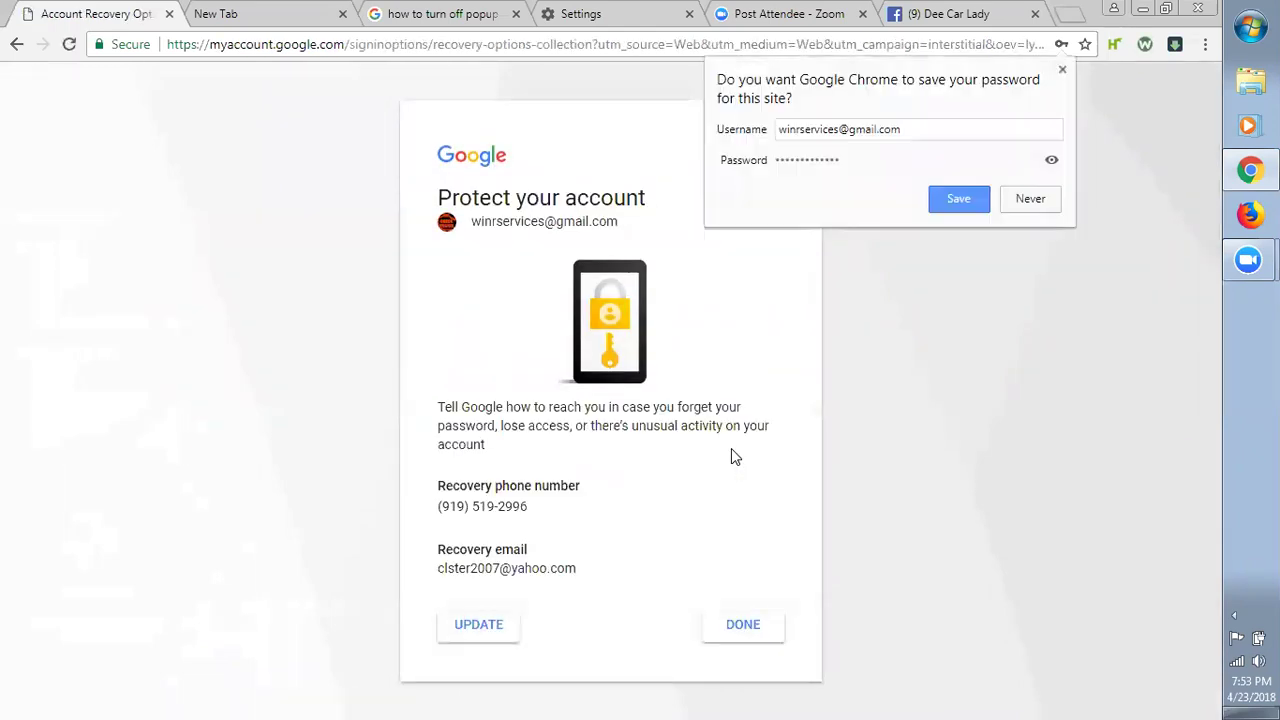
left_click(956, 206)
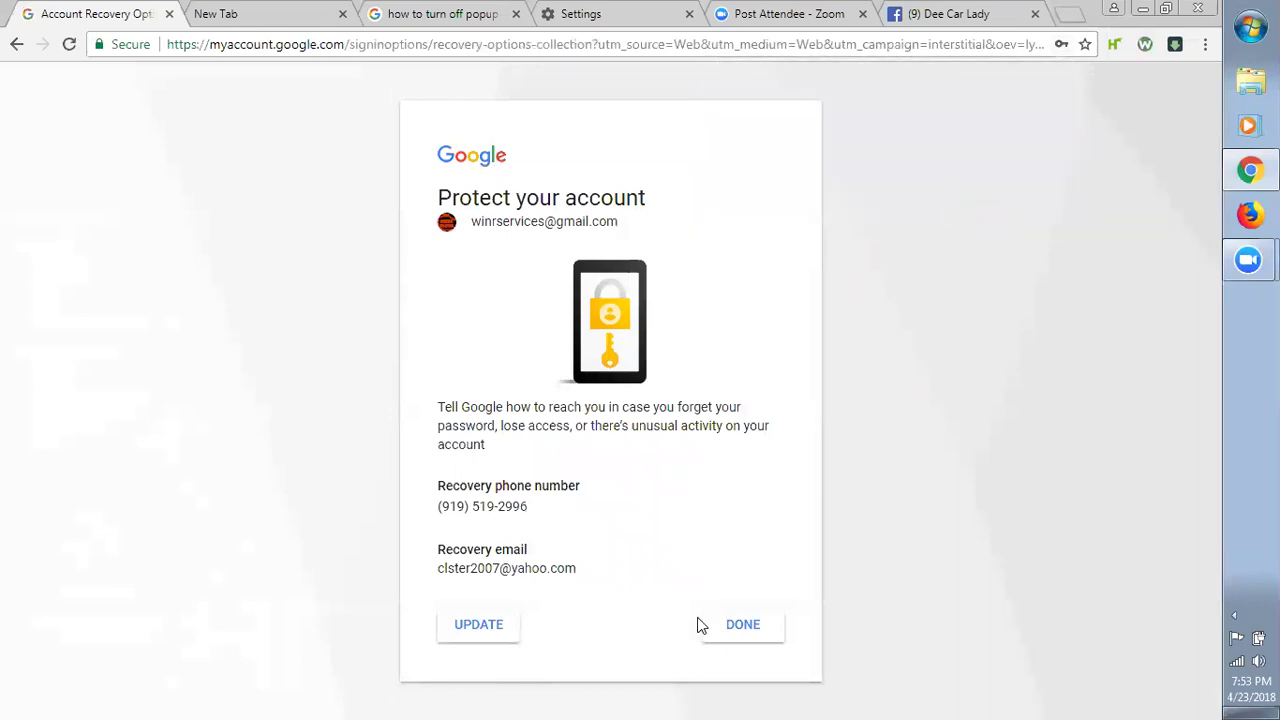
left_click(733, 626)
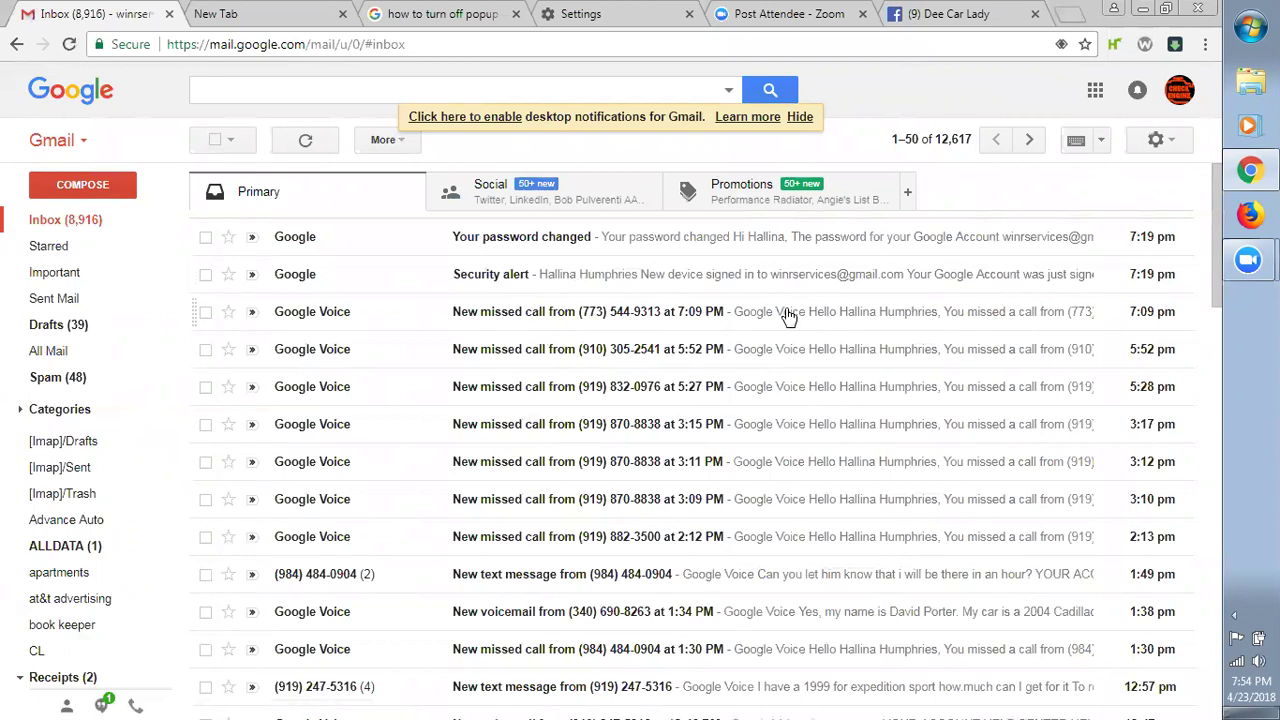
Read the 7:09 PM missed-call email and the forwarded text-message email, returning to the inbox after each
left_click(787, 316)
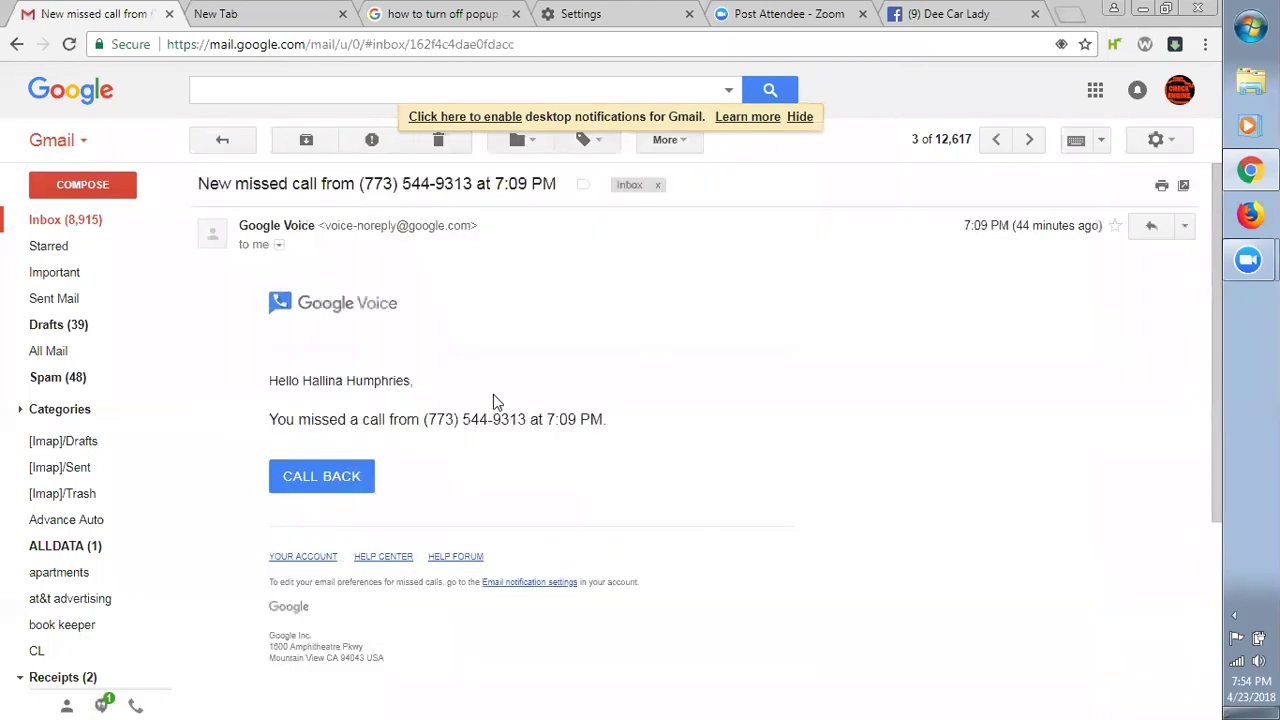
left_click(93, 224)
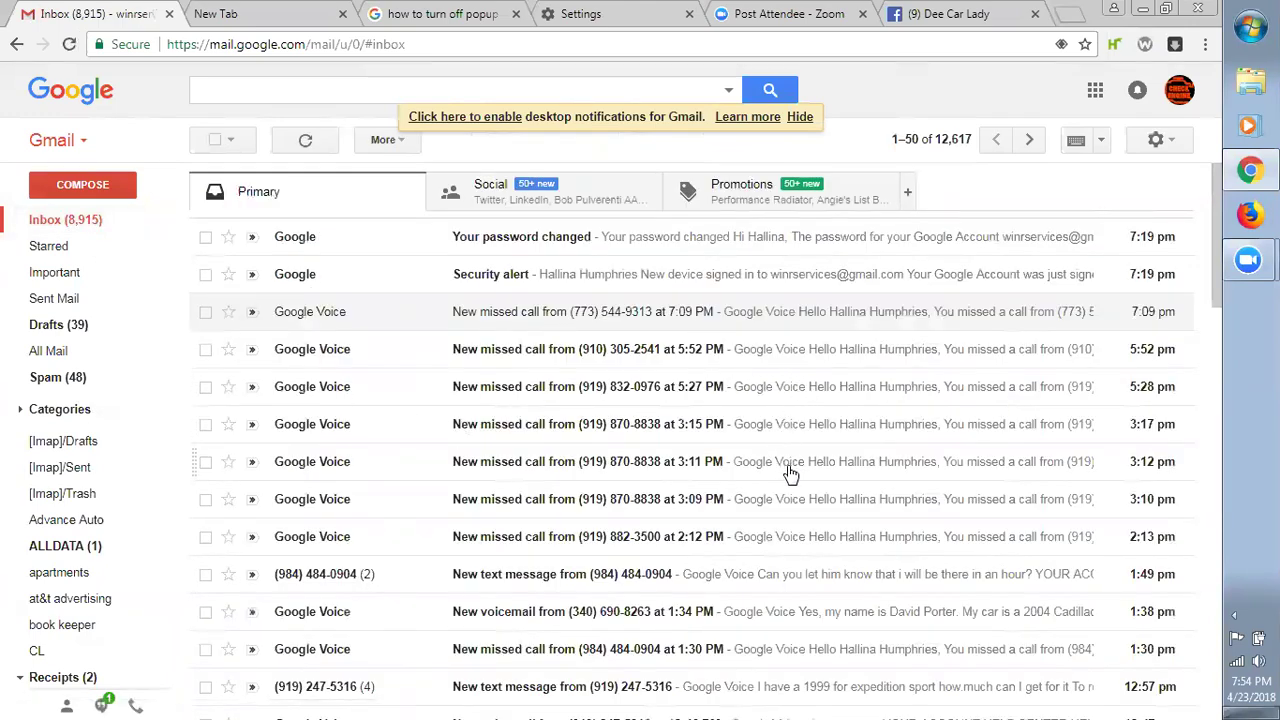
left_click(845, 576)
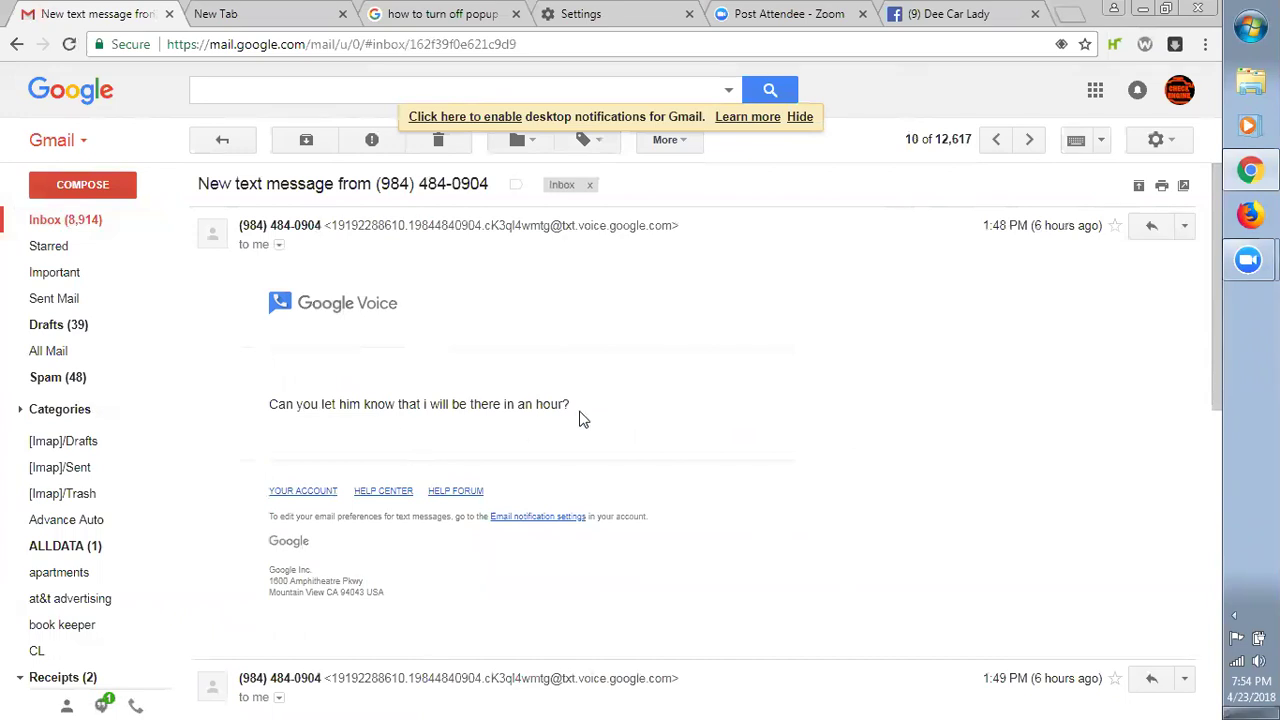
left_click(95, 222)
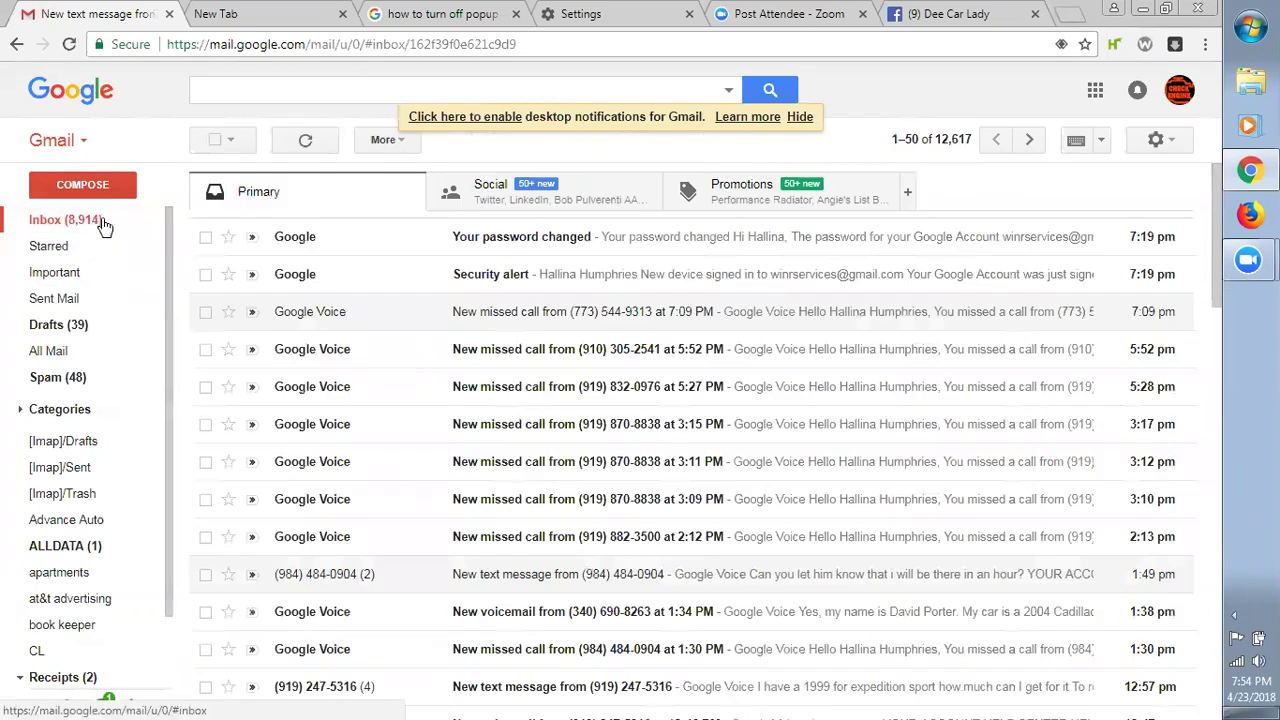
left_click(285, 49)
type("www.")
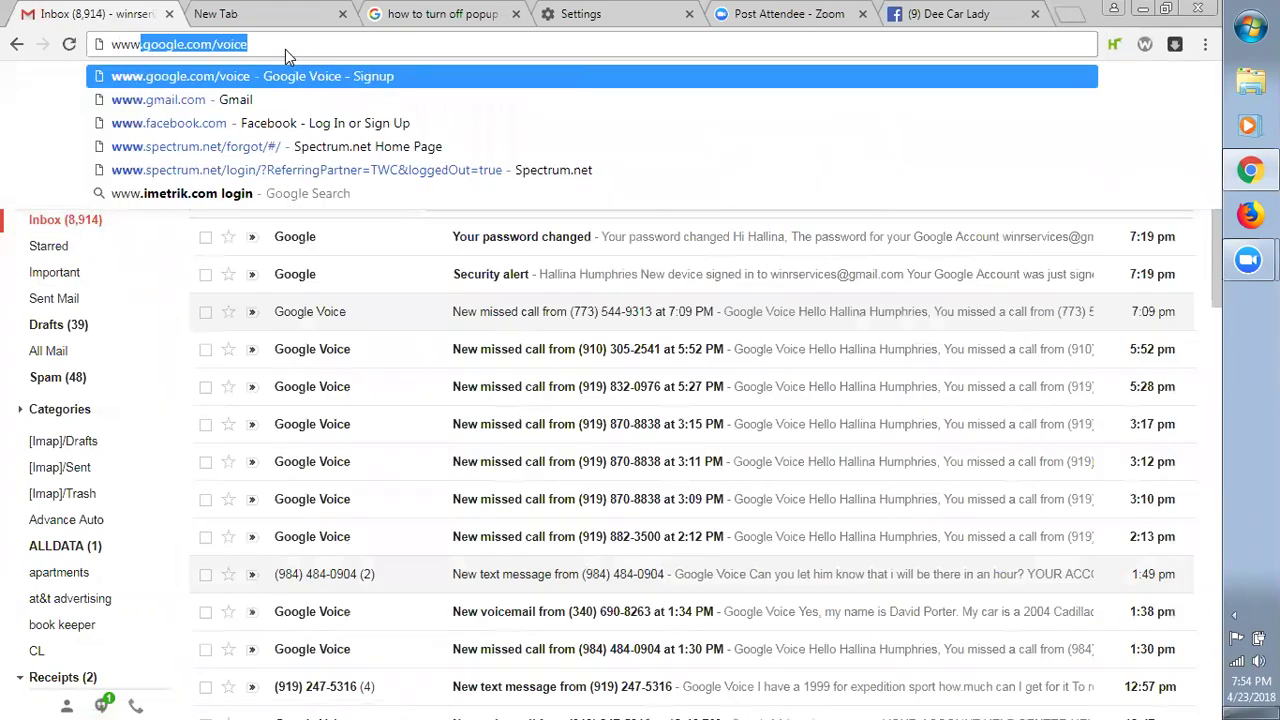
key("Return")
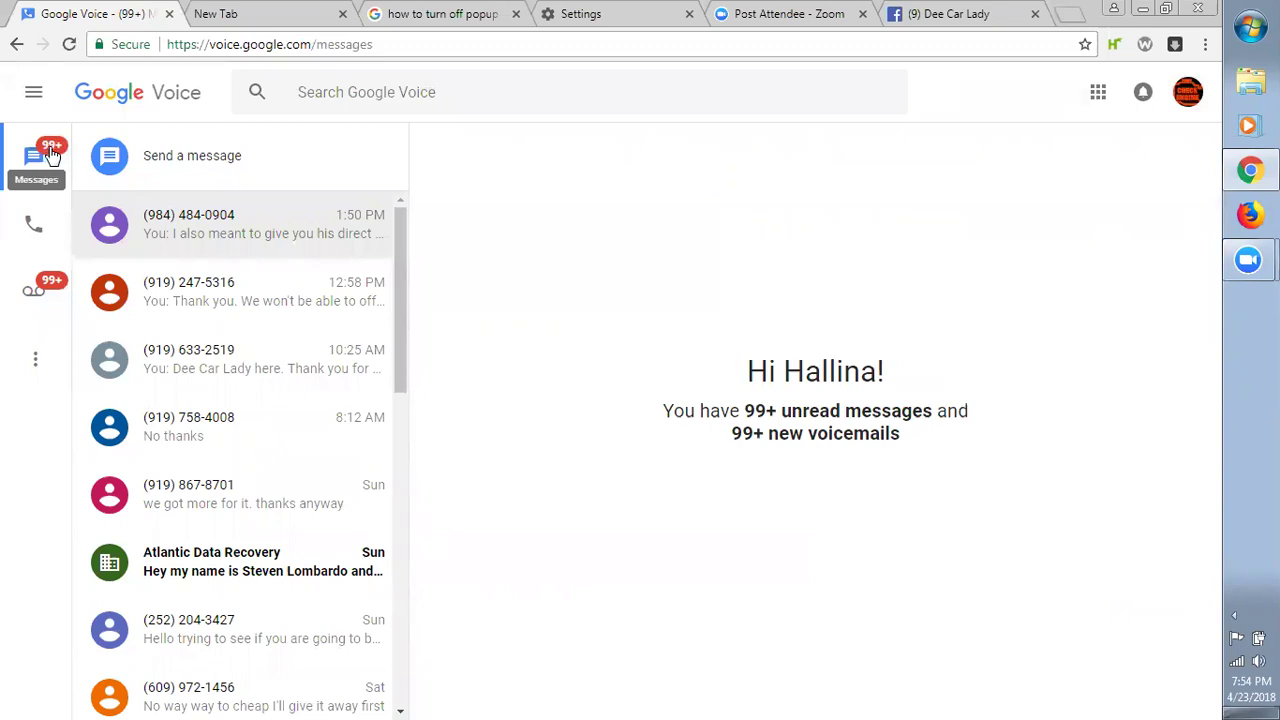
left_click(52, 155)
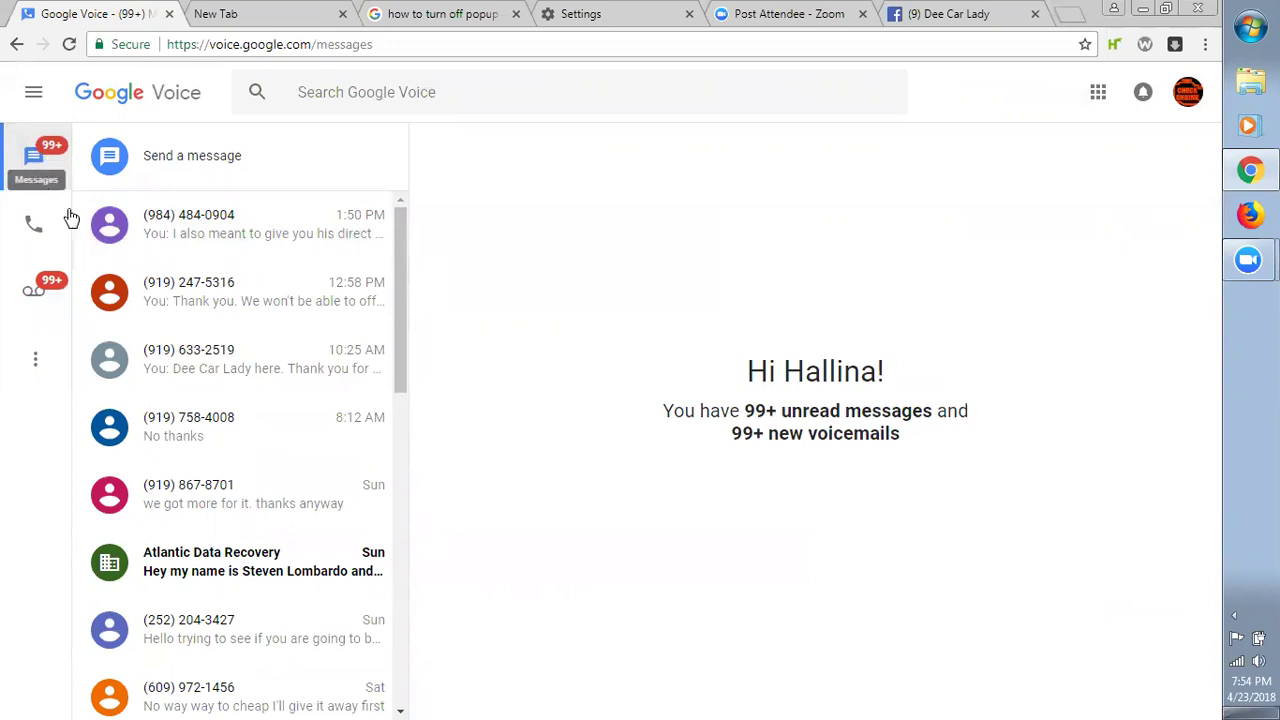
left_click_drag(399, 292, 401, 456)
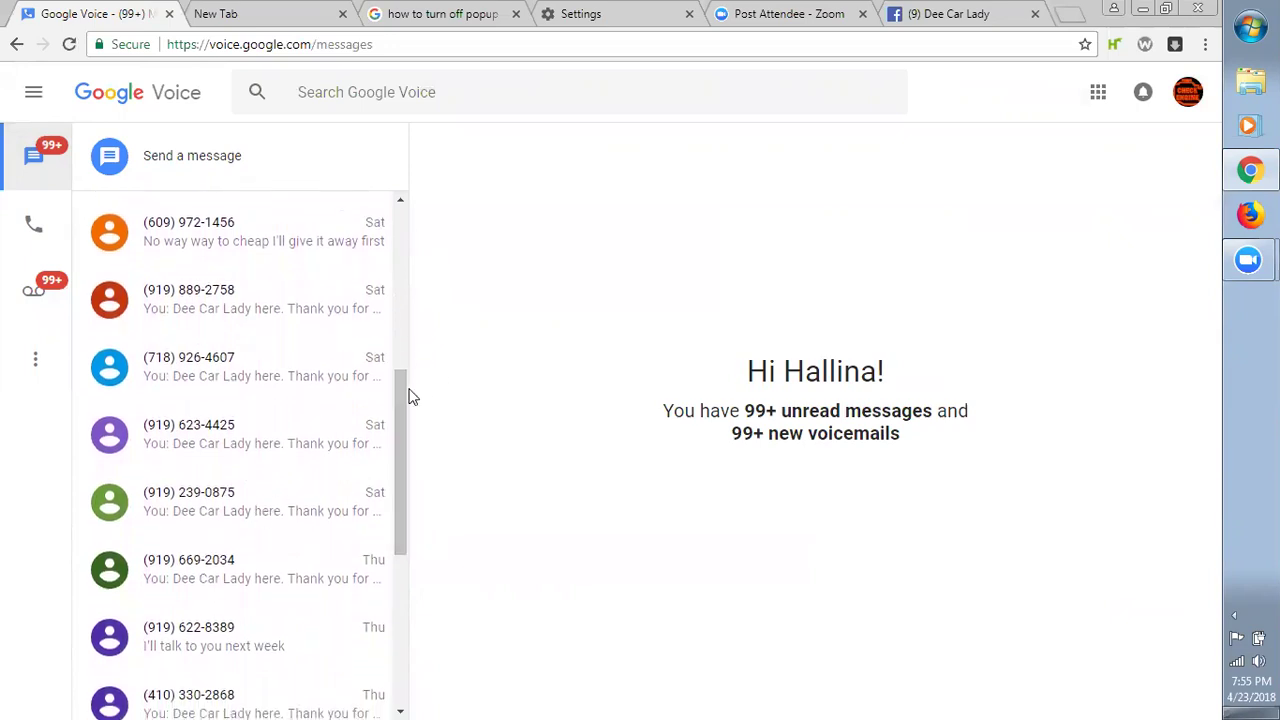
left_click_drag(397, 400, 397, 582)
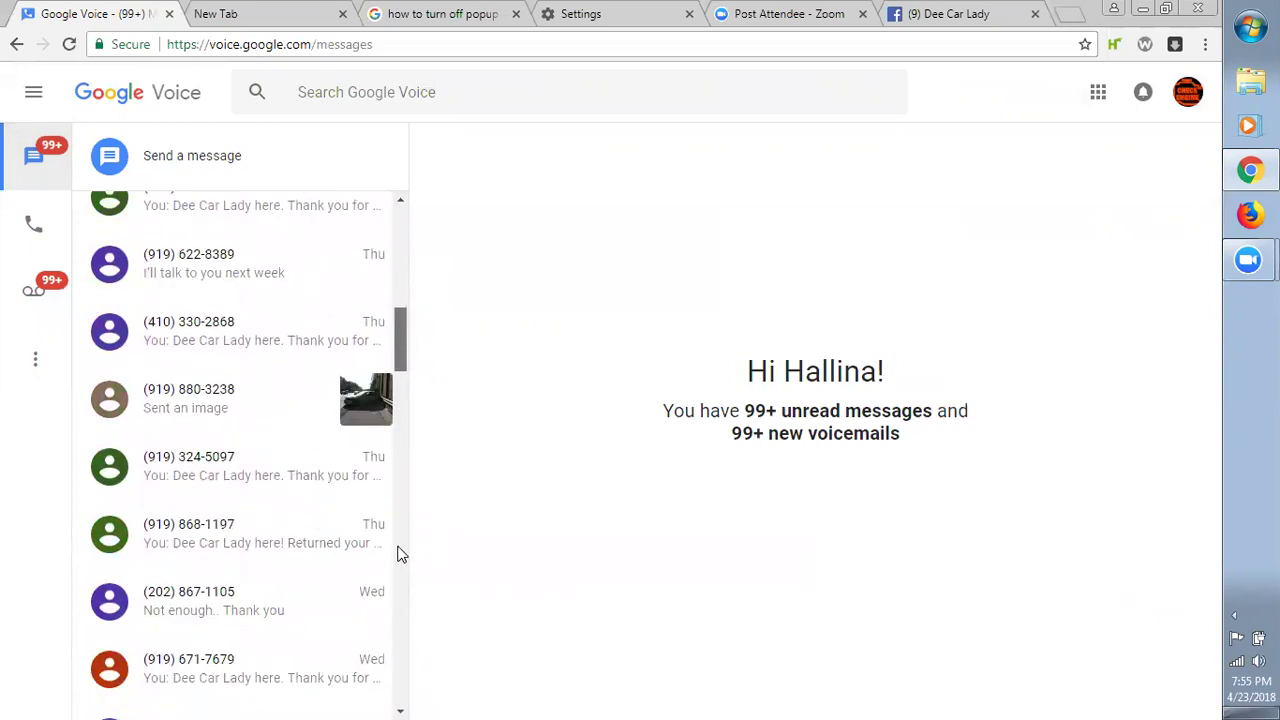
scroll(398, 595, "down", 4)
scroll(402, 615, "down", 5)
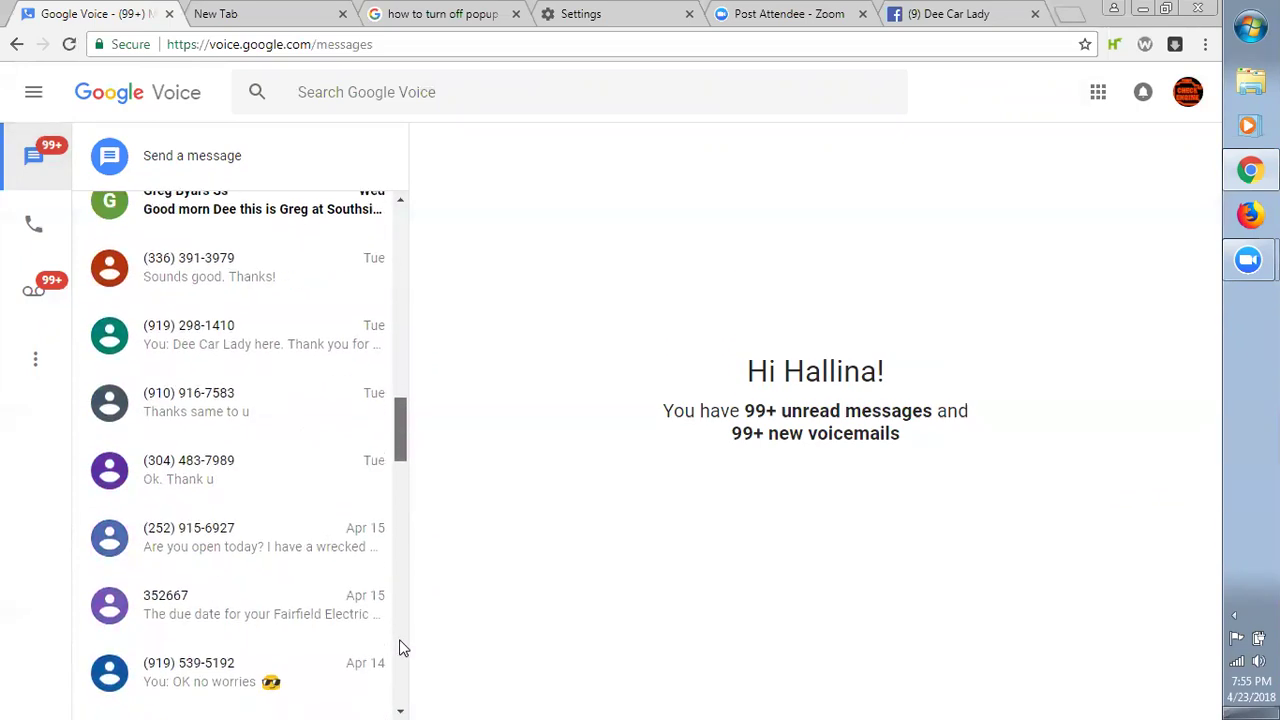
left_click_drag(399, 470, 403, 514)
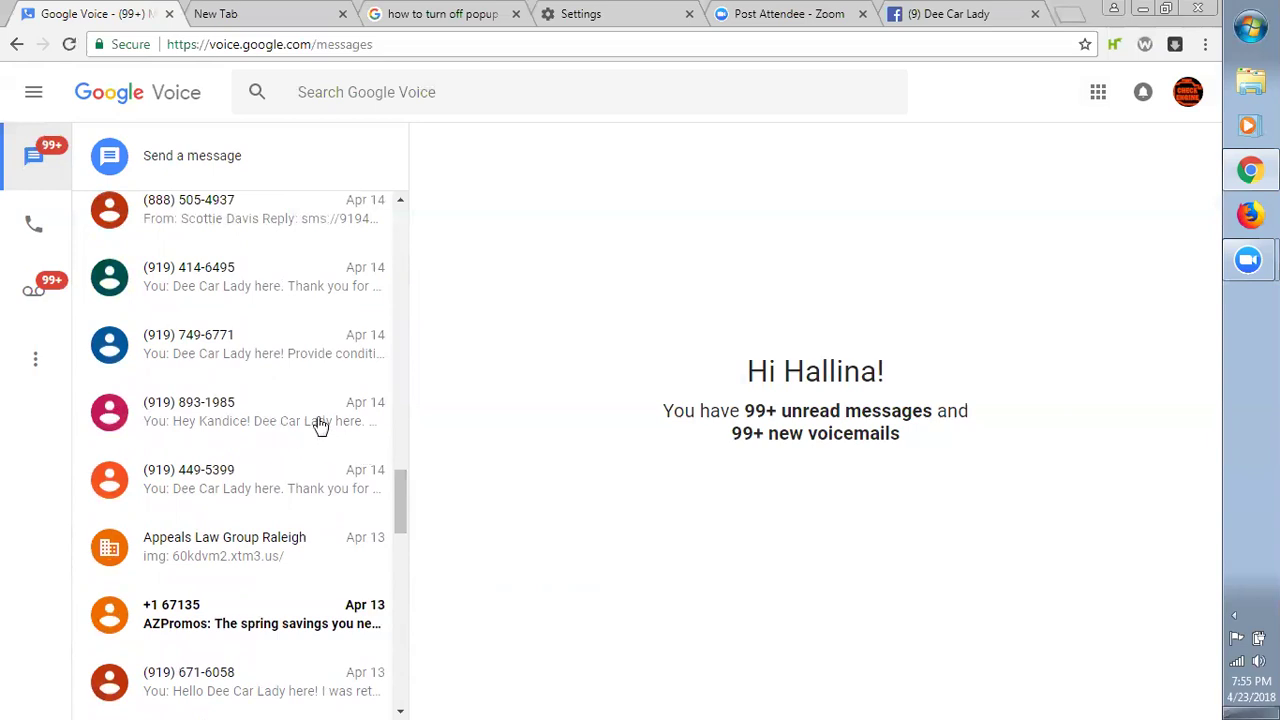
Read the 1998 Isuzu Trooper text conversation, then switch to the Voicemail list
left_click(324, 358)
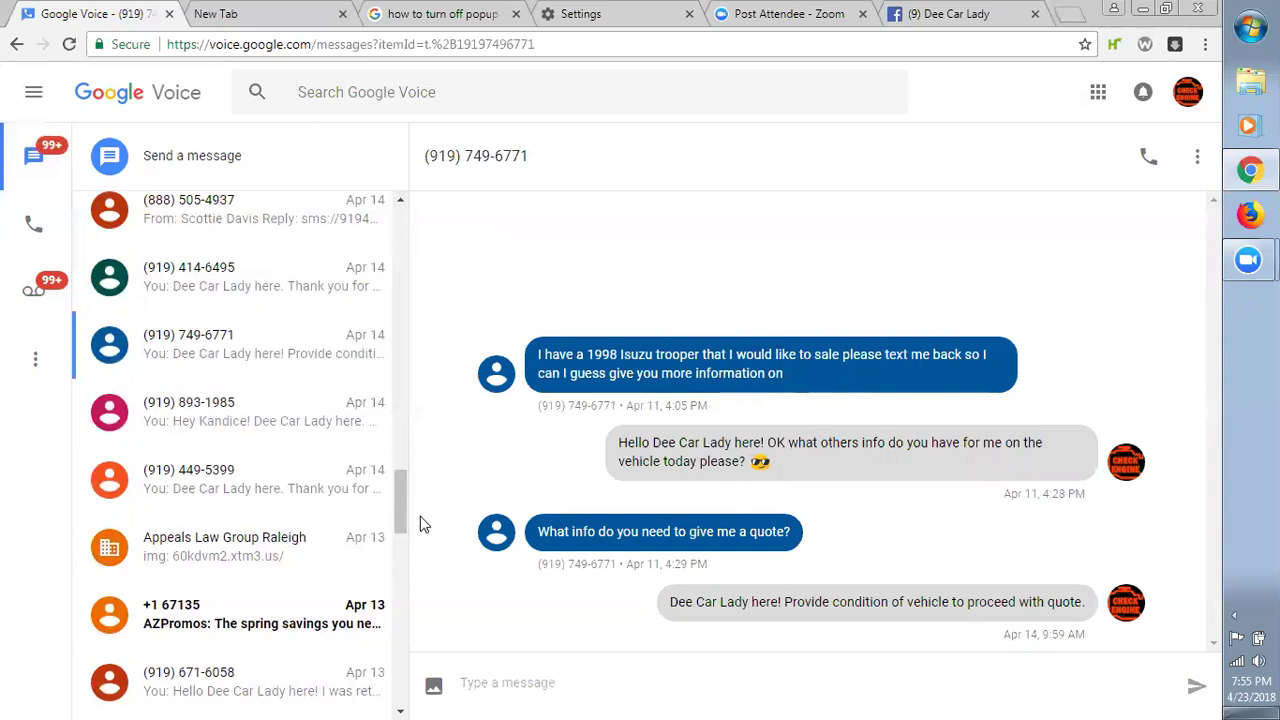
left_click_drag(397, 491, 401, 259)
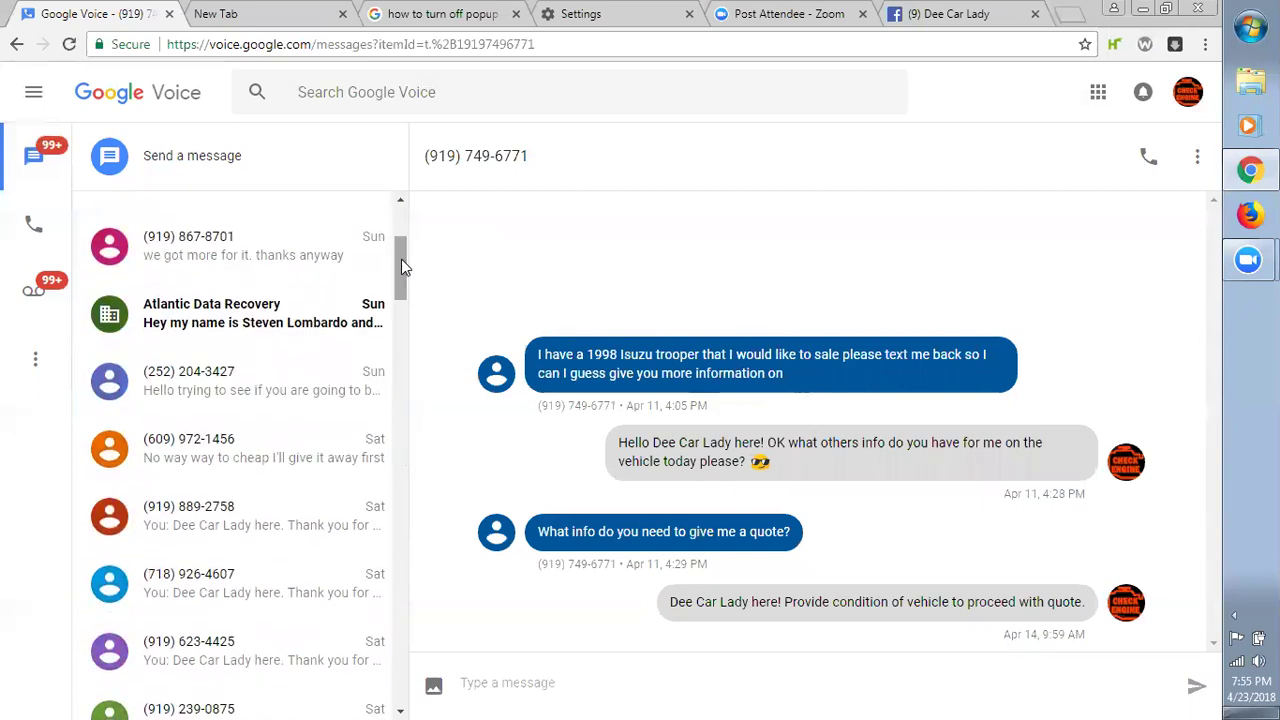
left_click(56, 288)
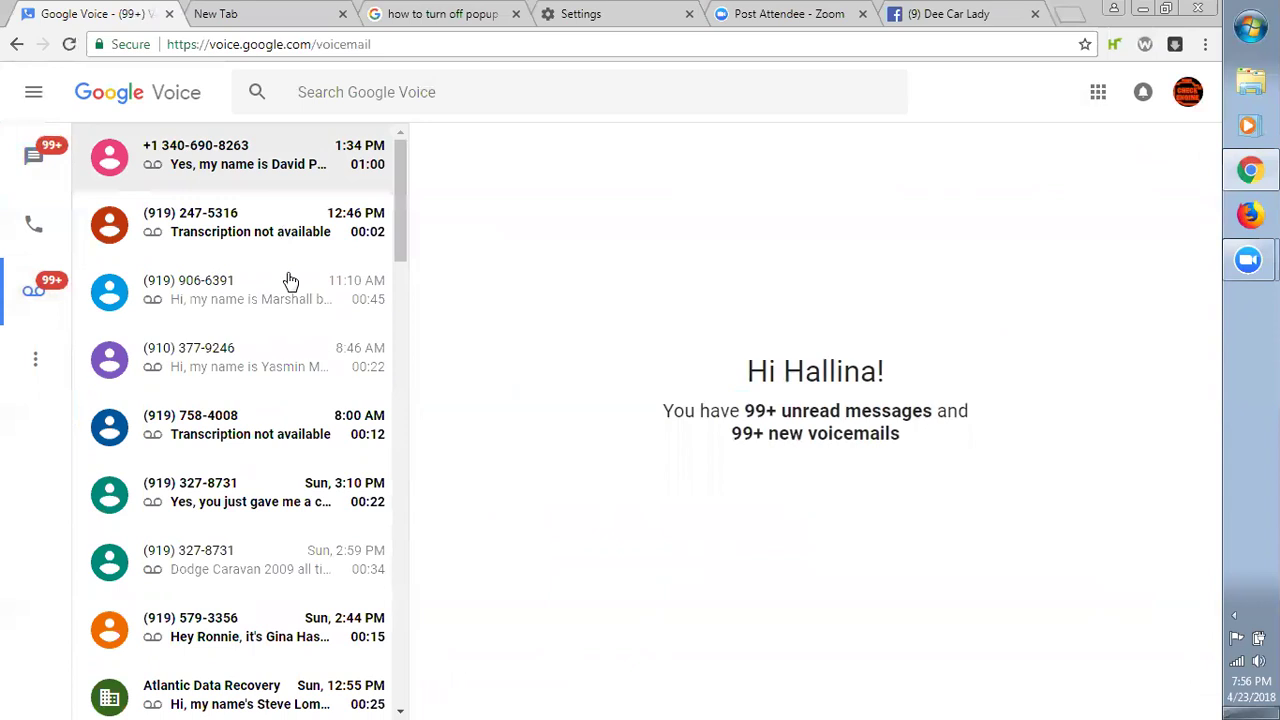
left_click(287, 573)
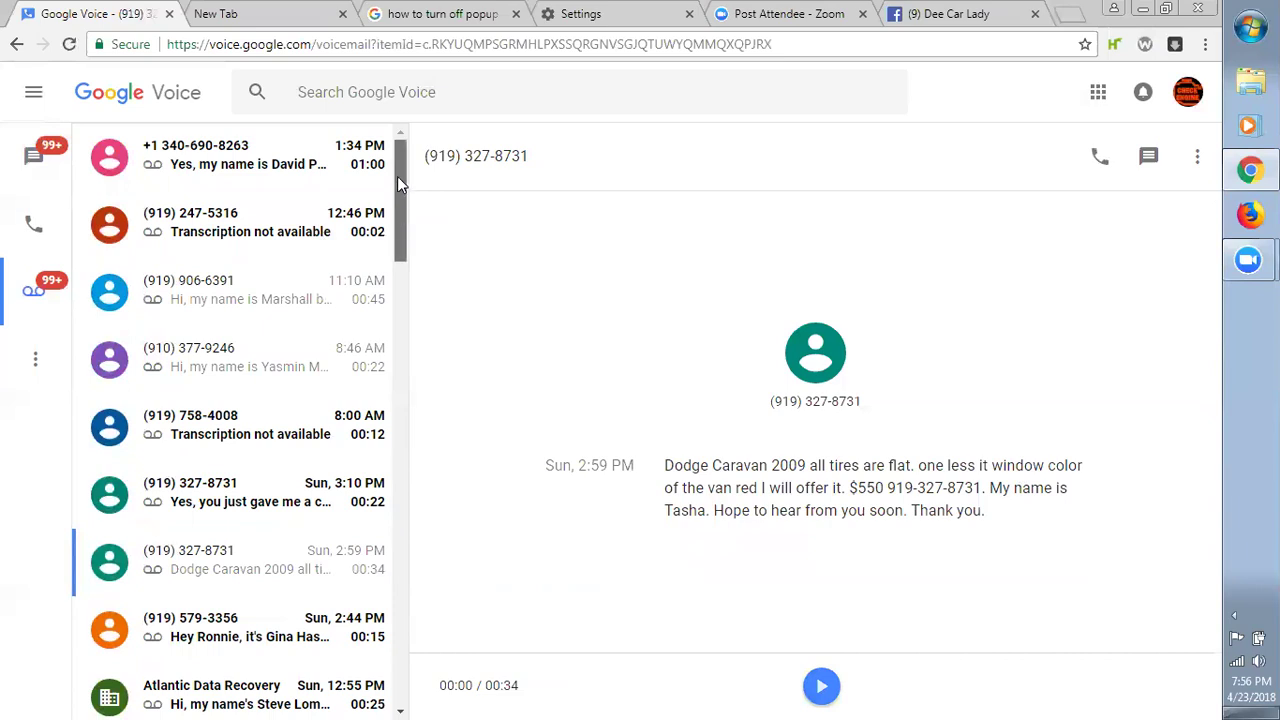
left_click(29, 224)
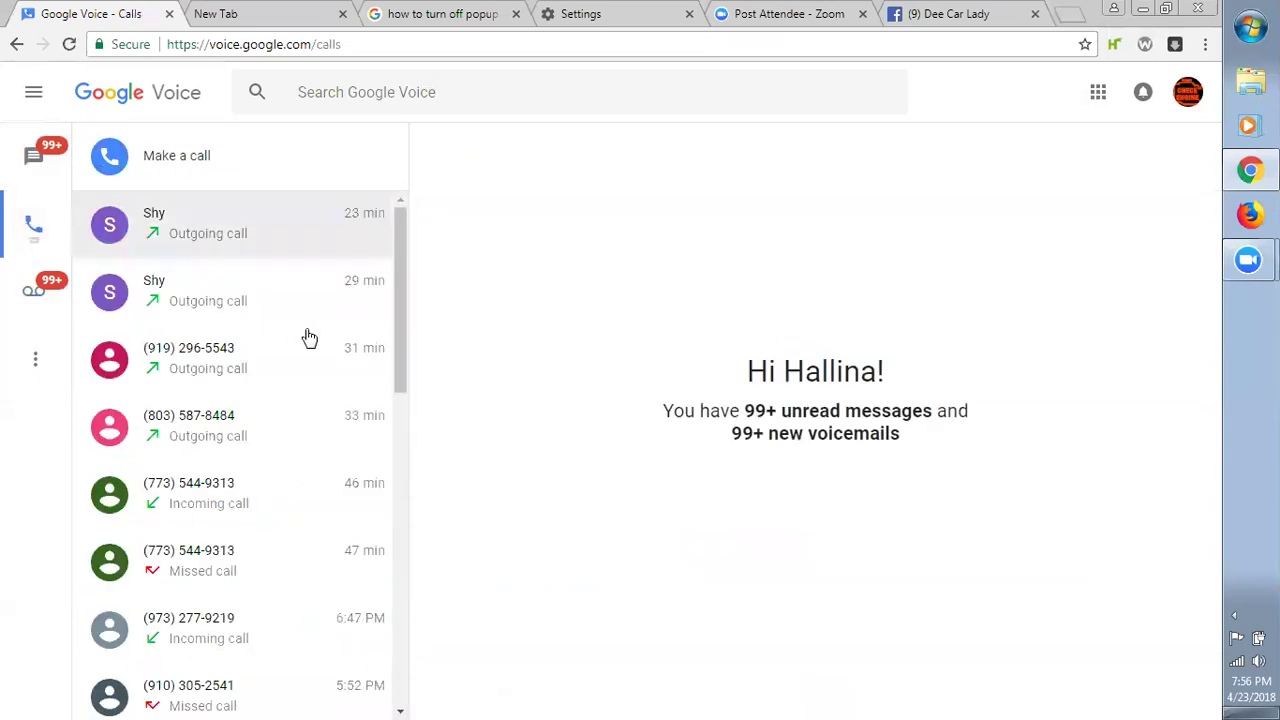
left_click_drag(399, 296, 394, 428)
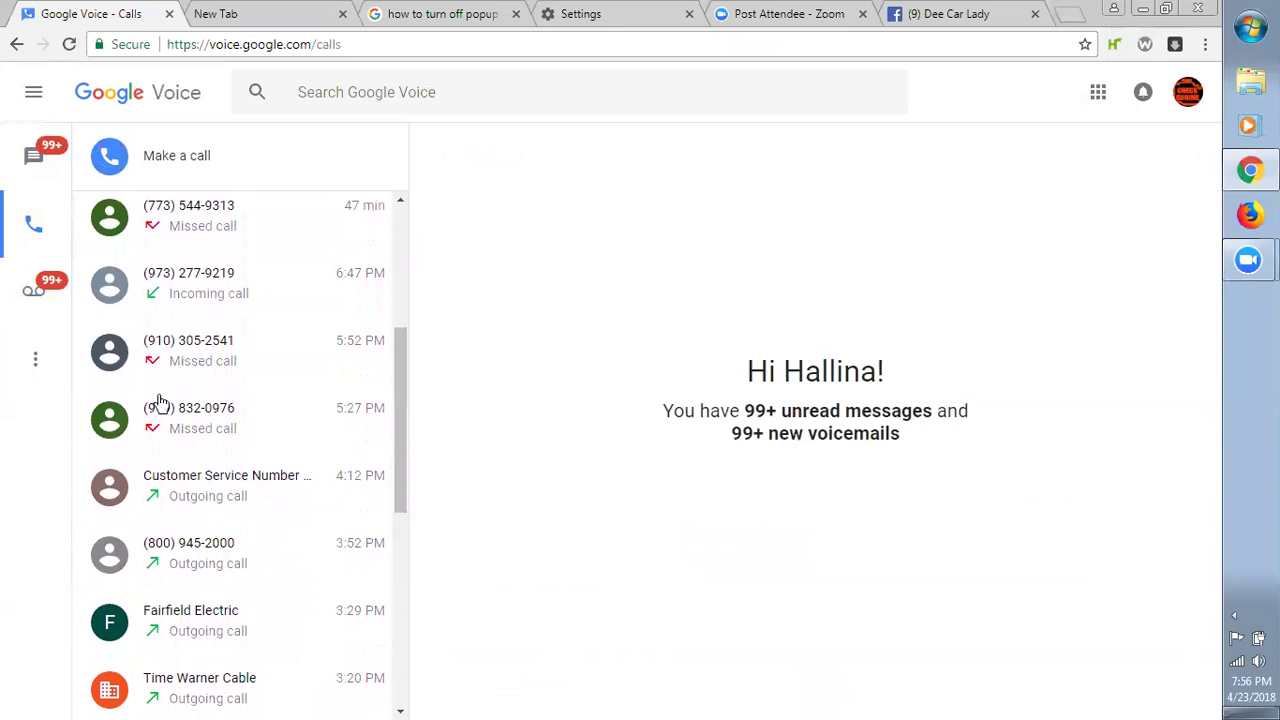
left_click_drag(401, 382, 399, 604)
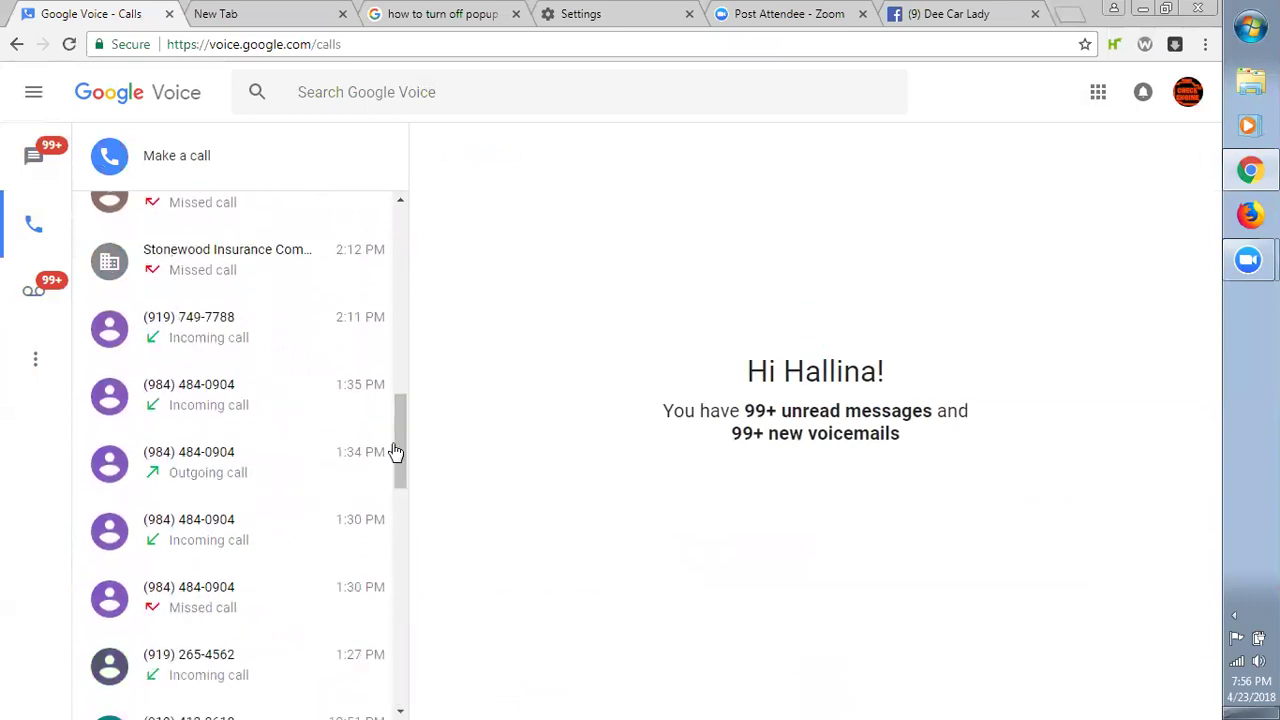
left_click_drag(399, 456, 414, 663)
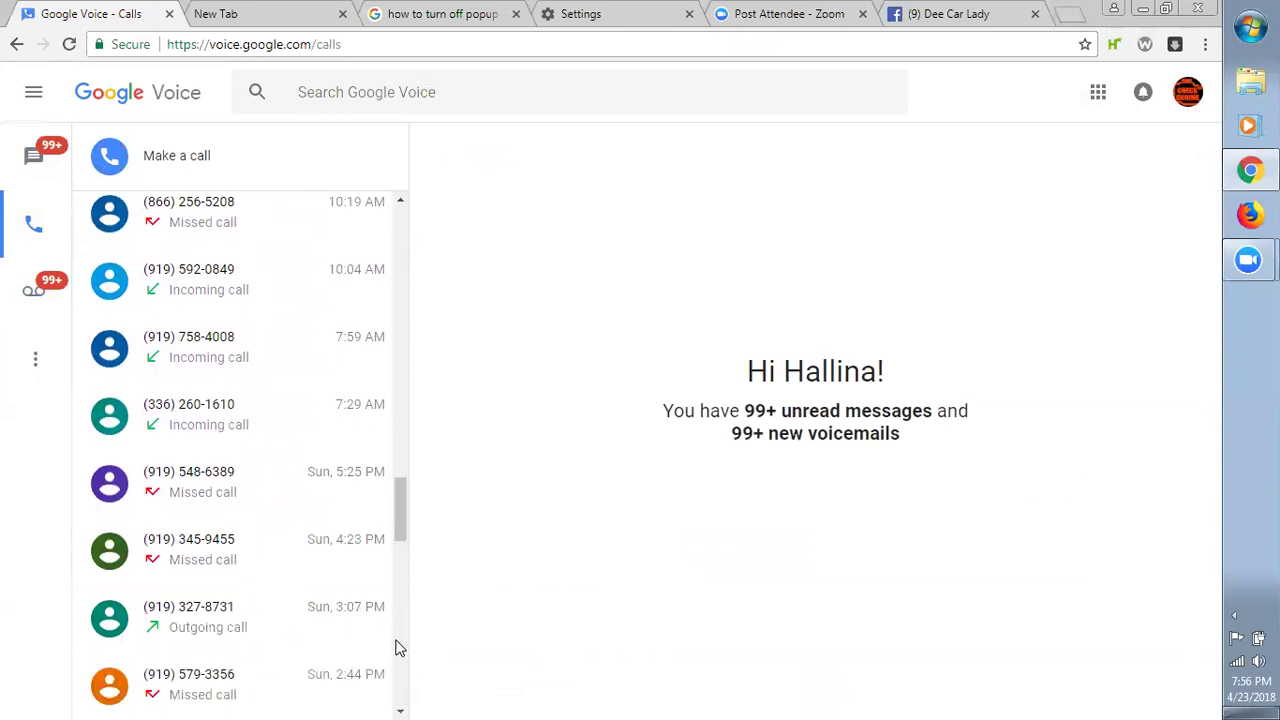
left_click_drag(399, 510, 405, 227)
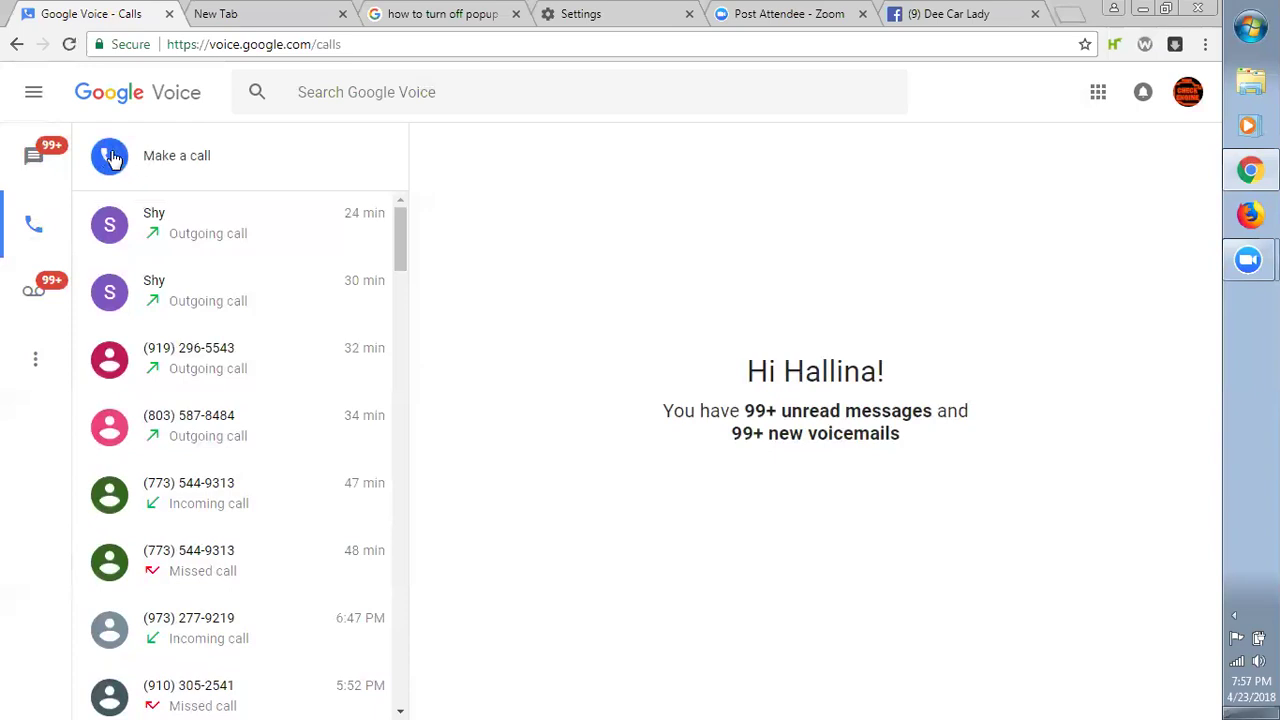
Start a new call, search for the contact and pick their Smartline number
left_click(113, 160)
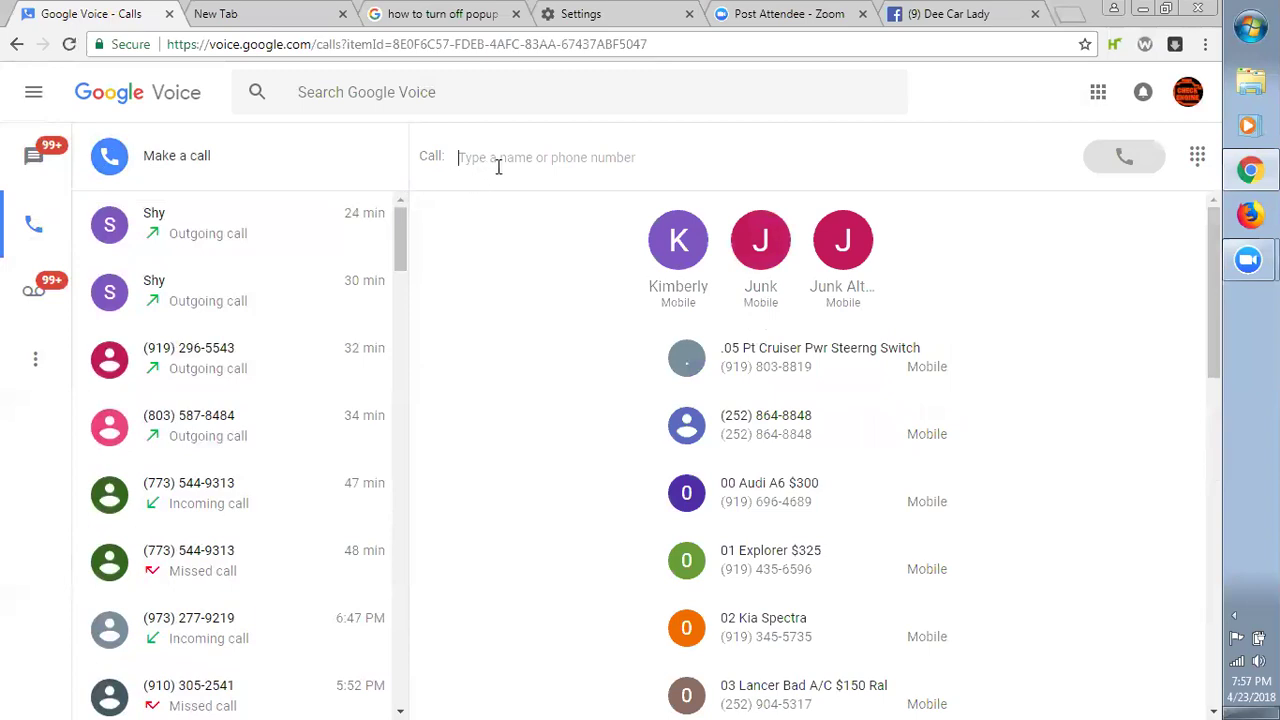
type("shy")
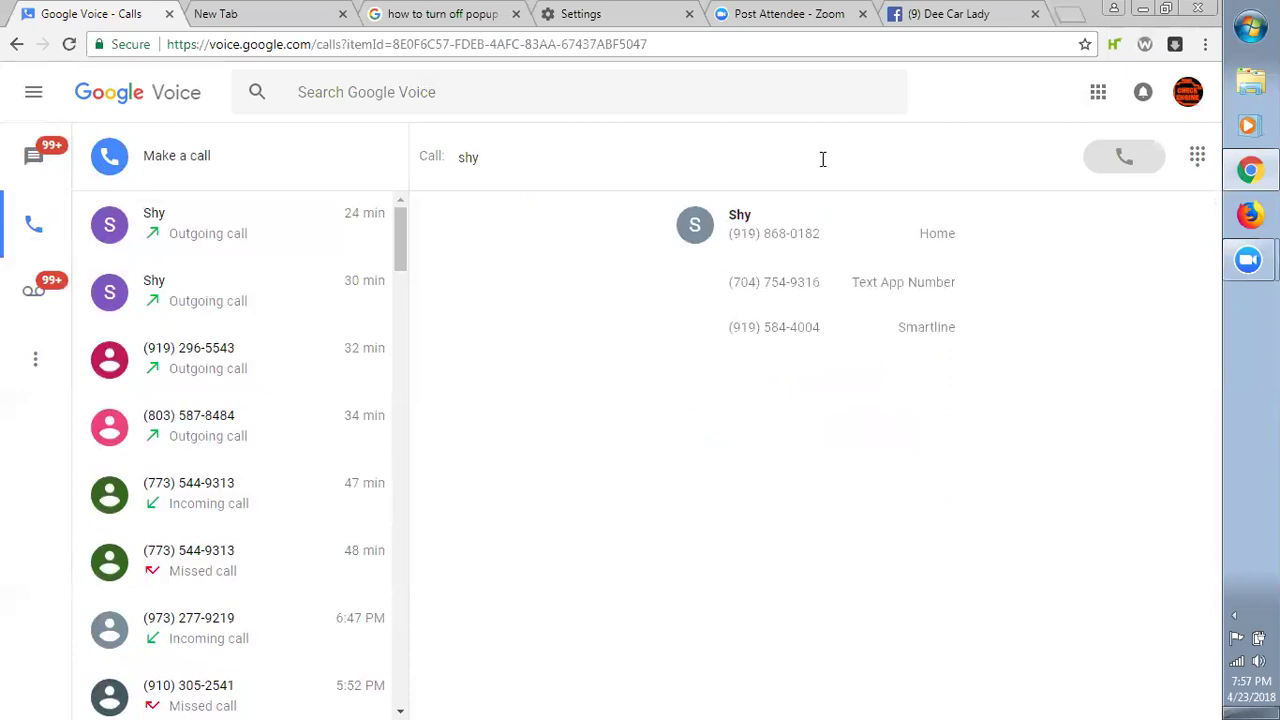
left_click(902, 339)
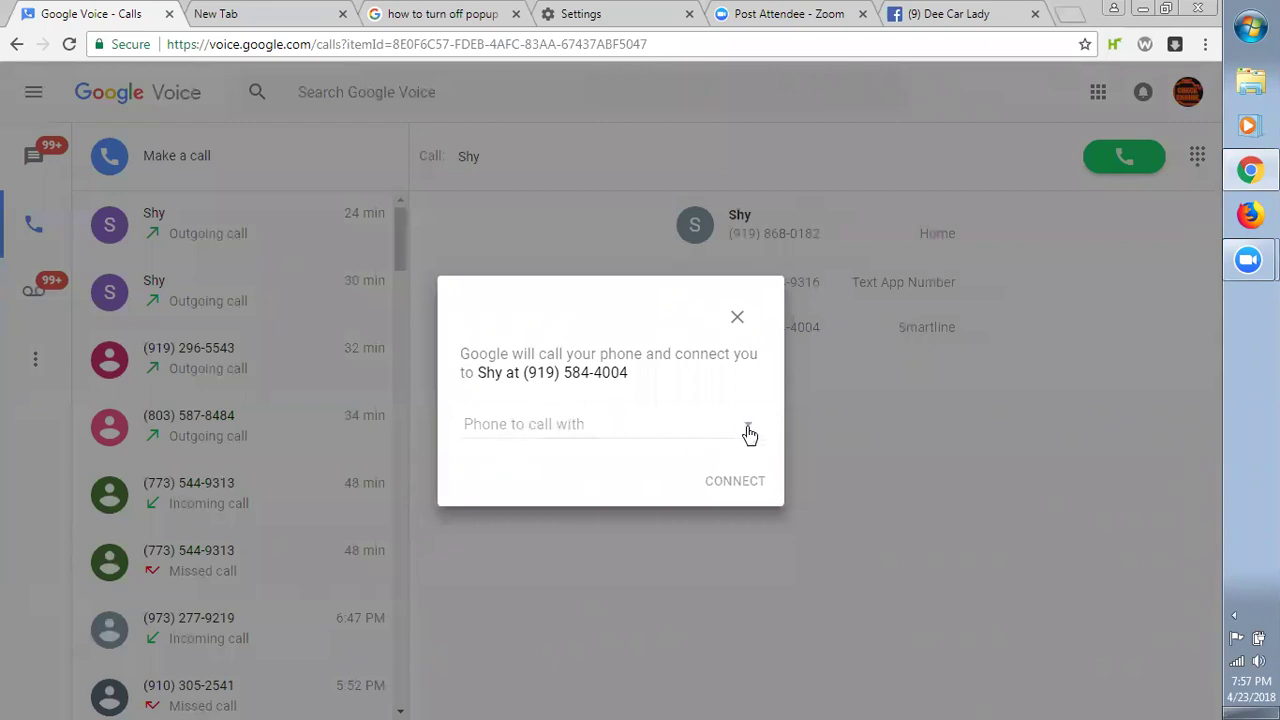
Choose Hangouts as the phone to call with and connect the call
left_click(748, 430)
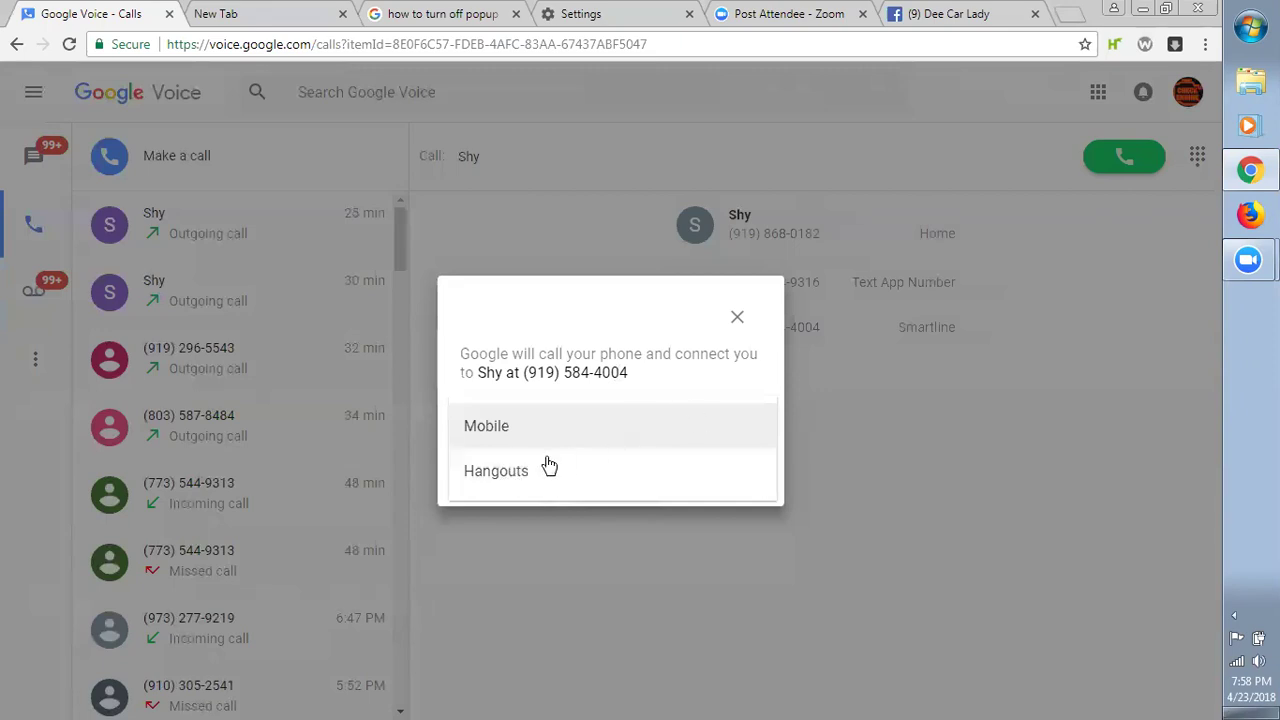
left_click(517, 477)
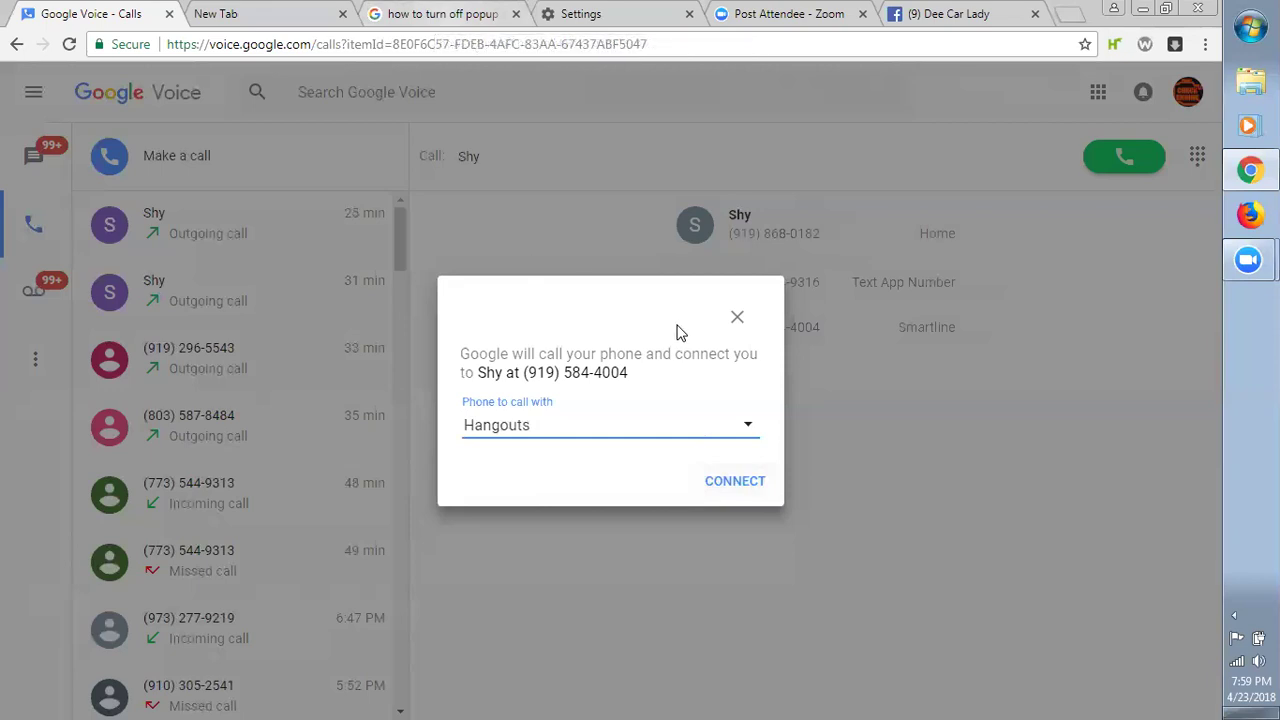
left_click(740, 482)
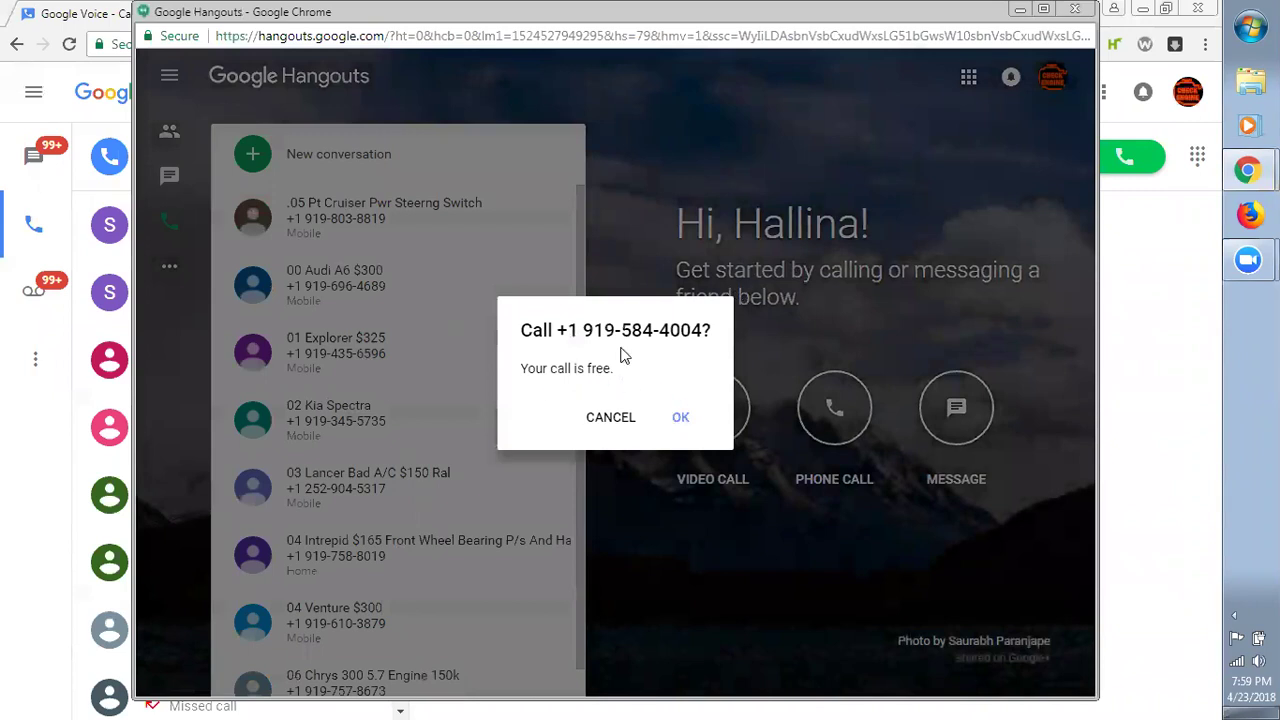
Confirm the free Hangouts call, hang up shortly after, and close the Hangouts window
left_click(681, 418)
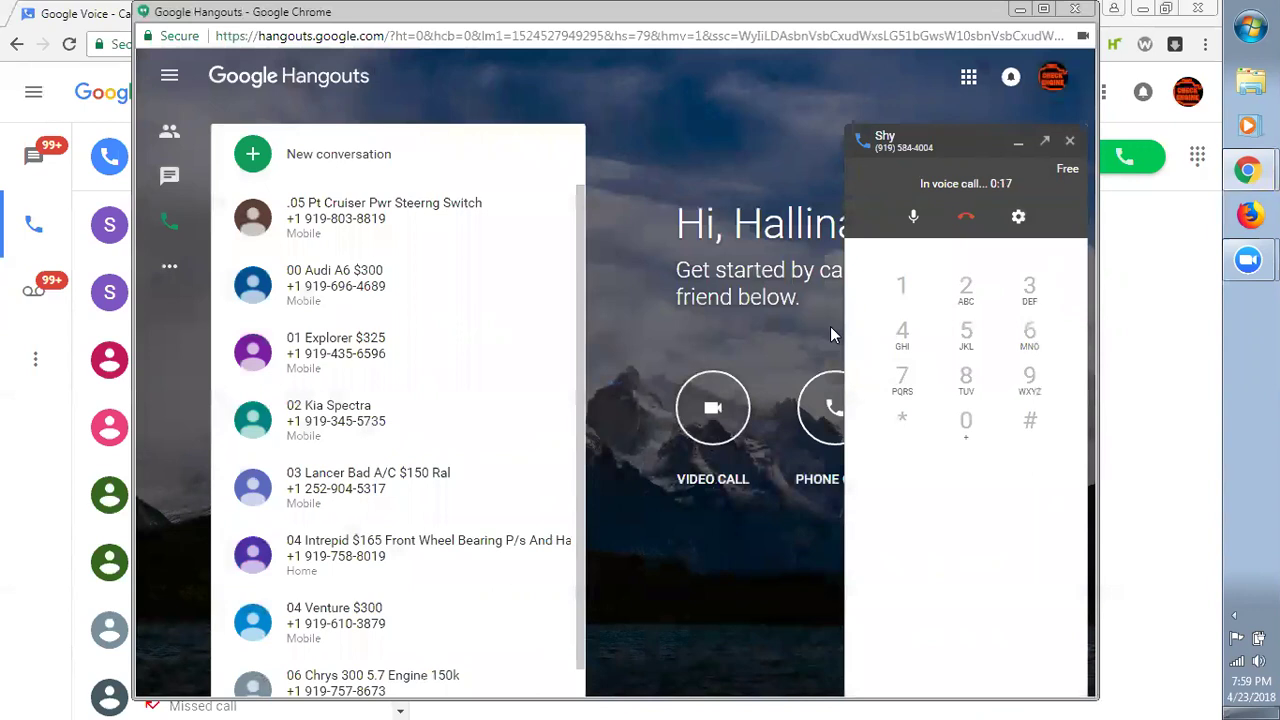
left_click(965, 219)
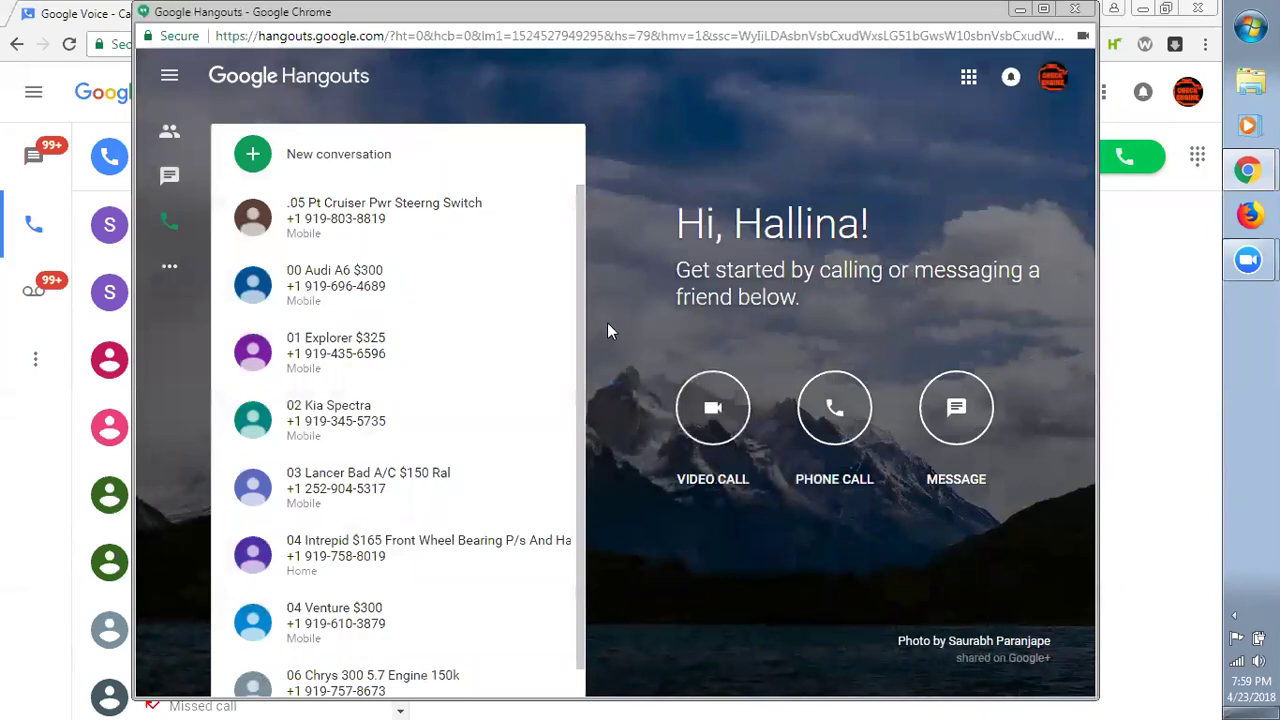
left_click(1075, 11)
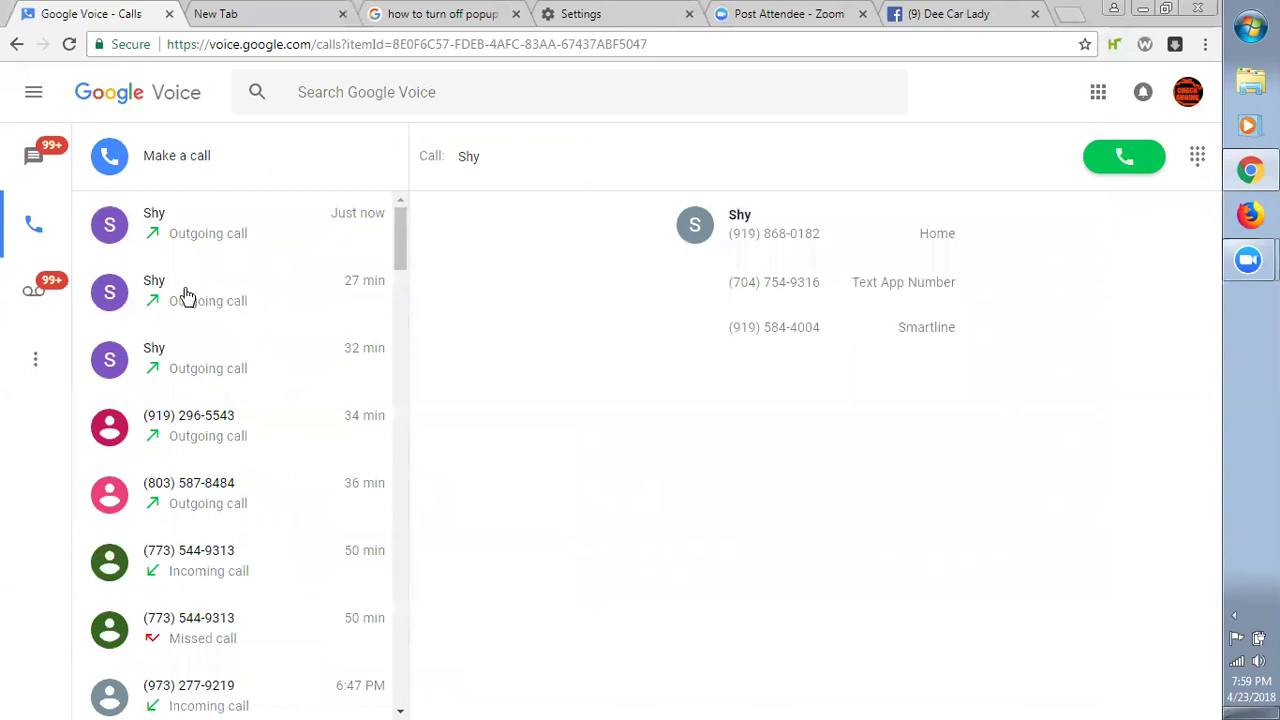
In Messages, compose a new text and add the searched contact as the recipient
left_click(34, 157)
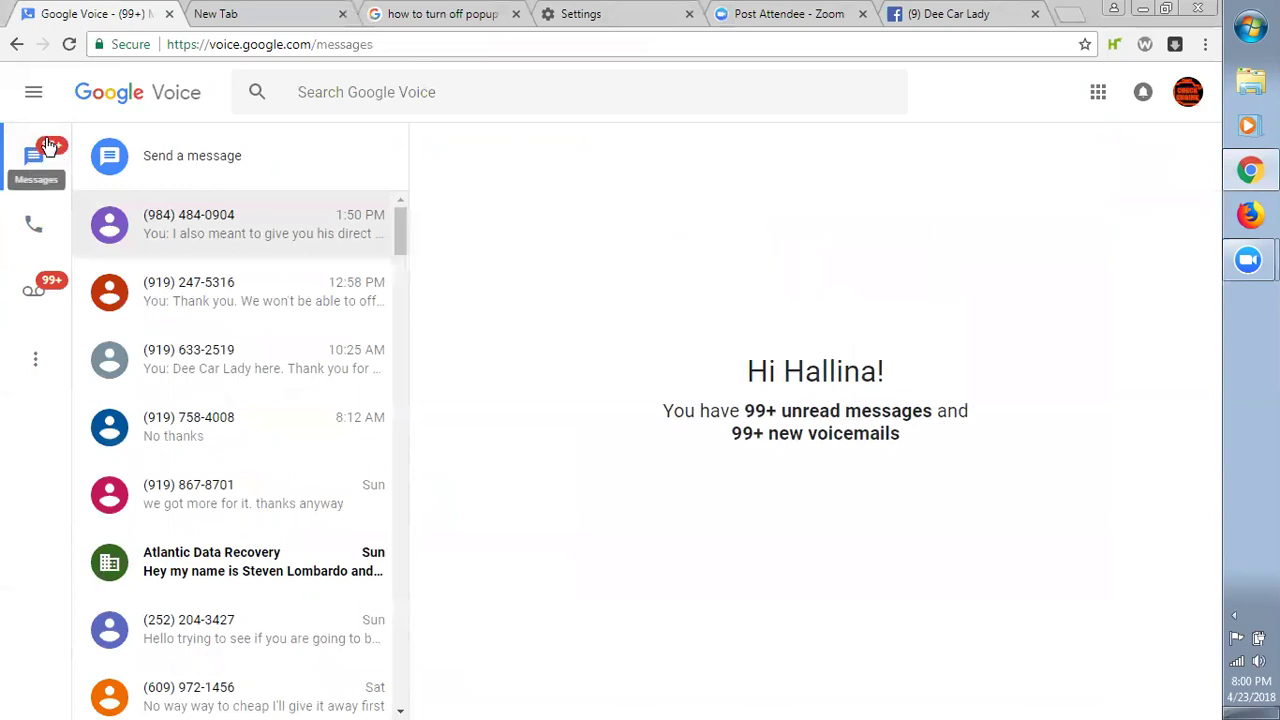
left_click(113, 160)
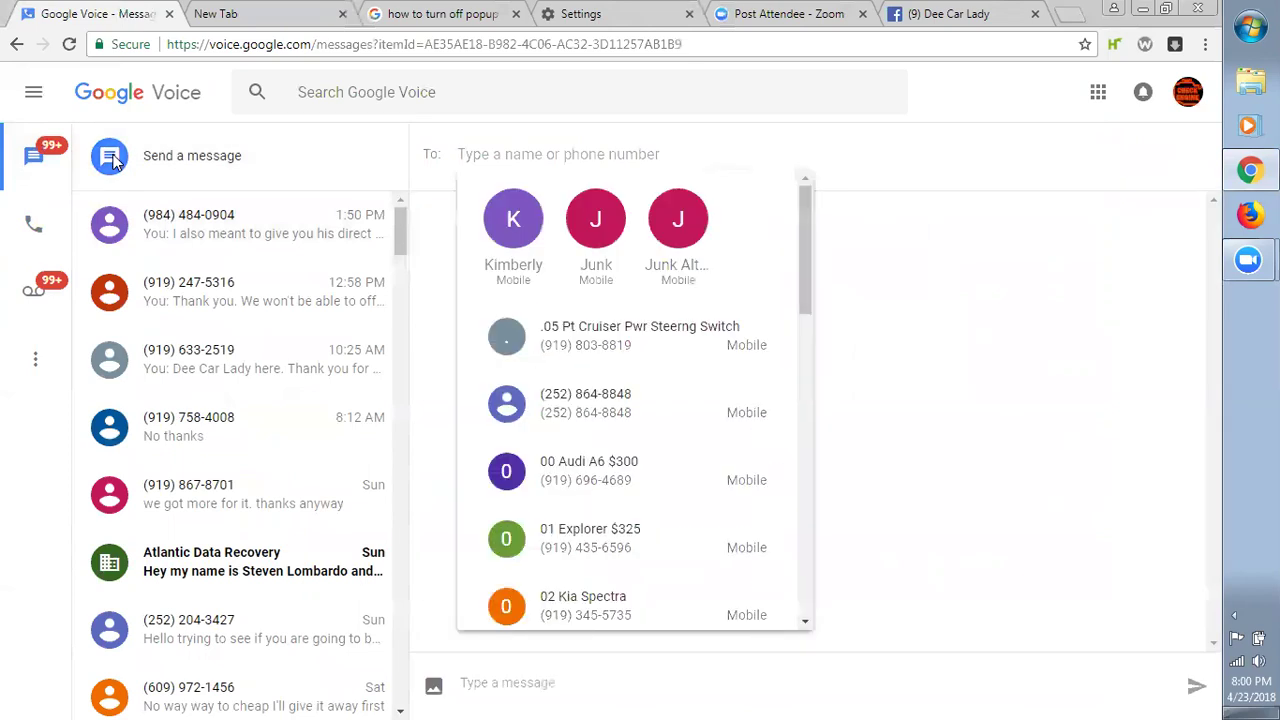
type("andrew")
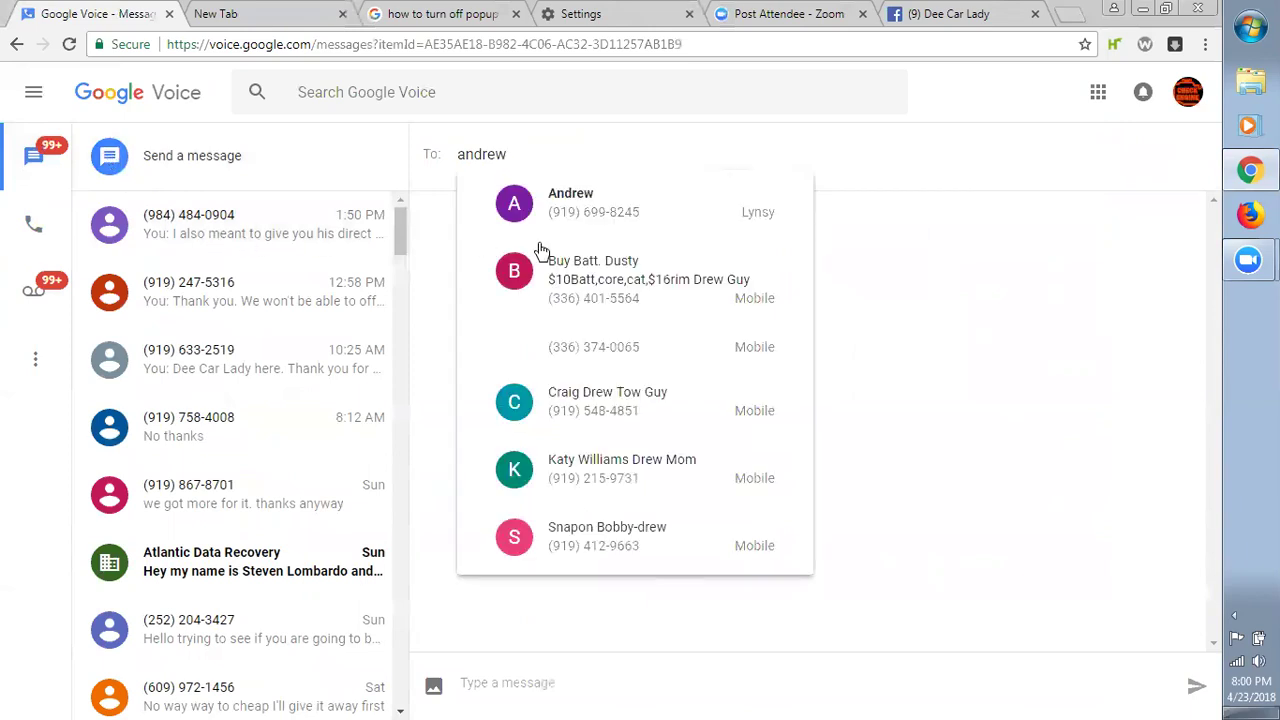
left_click(583, 209)
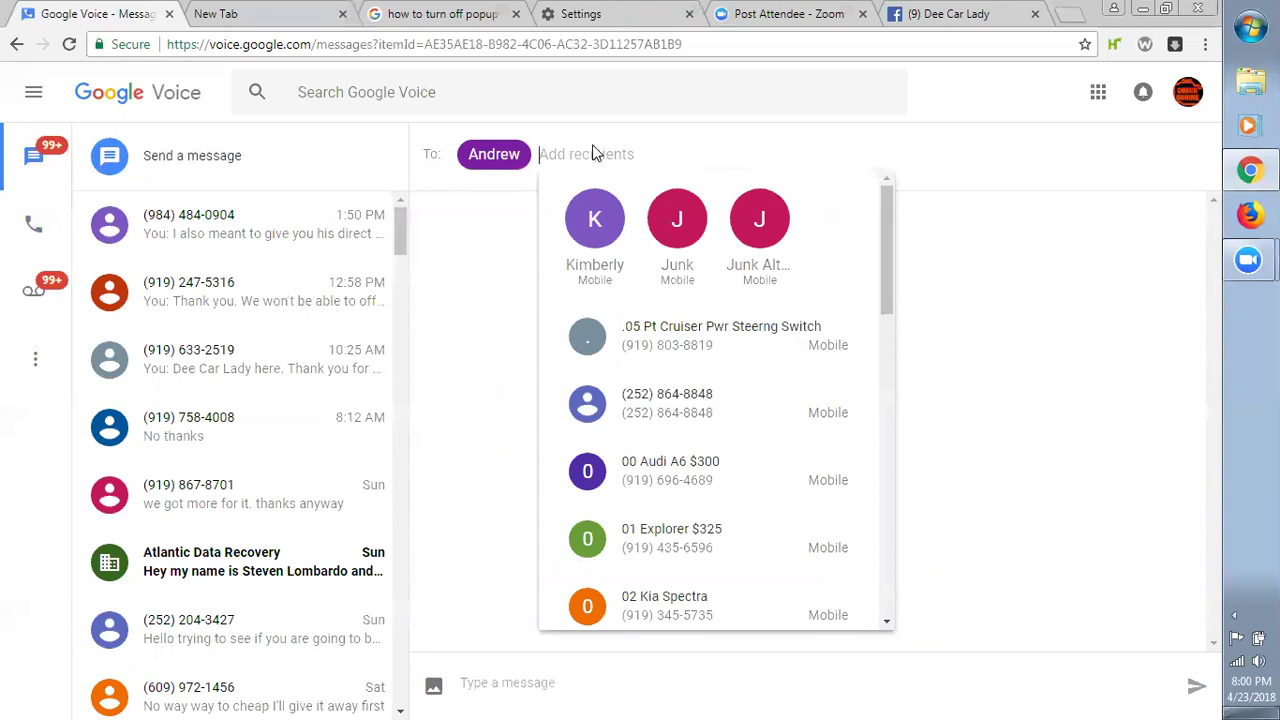
Write 'Hey...Great Job guys. We're going to get it rockin n rollin!....this is a test text plz ignore lol', fixing the typo
left_click(519, 684)
type("Hey...Great ")
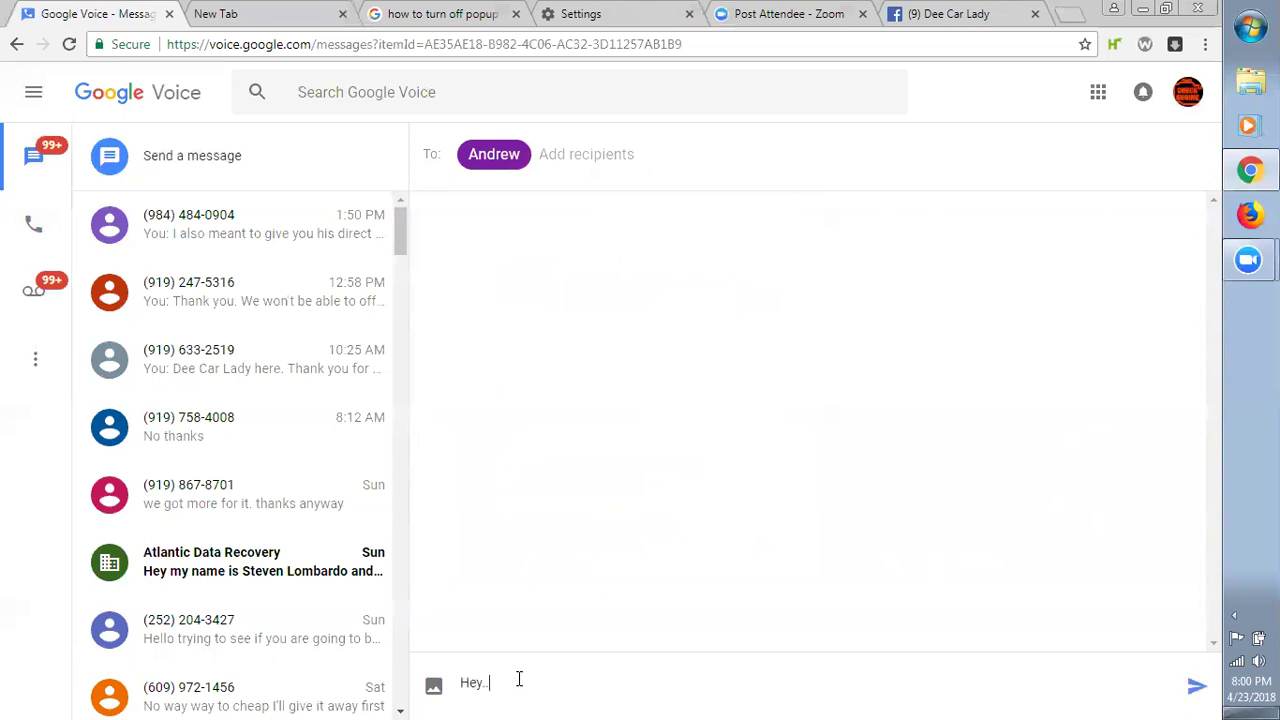
type("Job guys. We're going to")
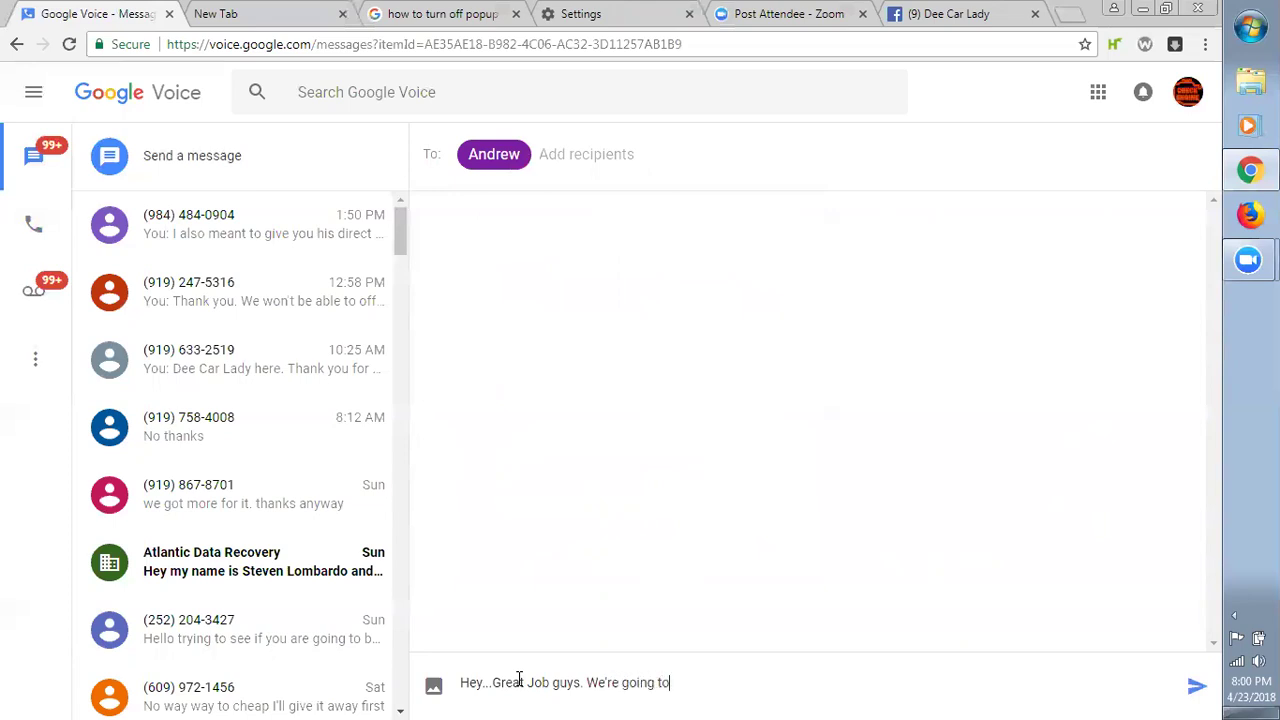
type(" get it rockin n ro")
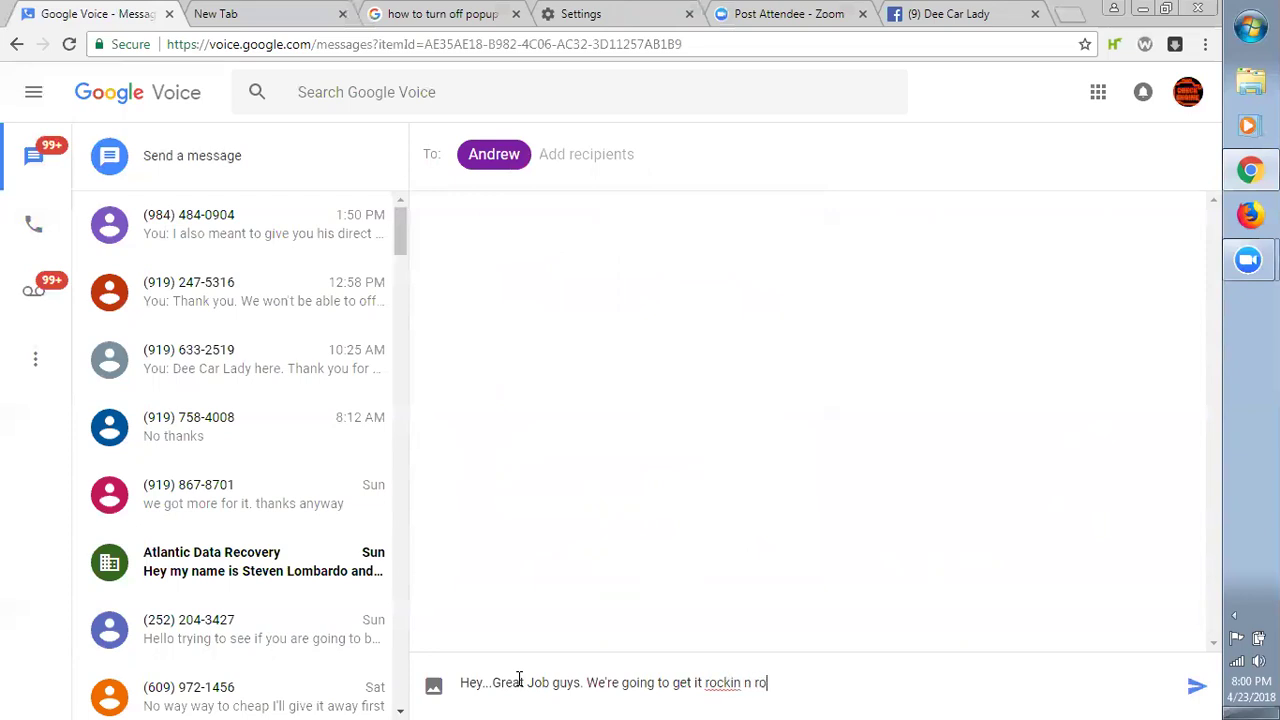
type("llin!....this is a test")
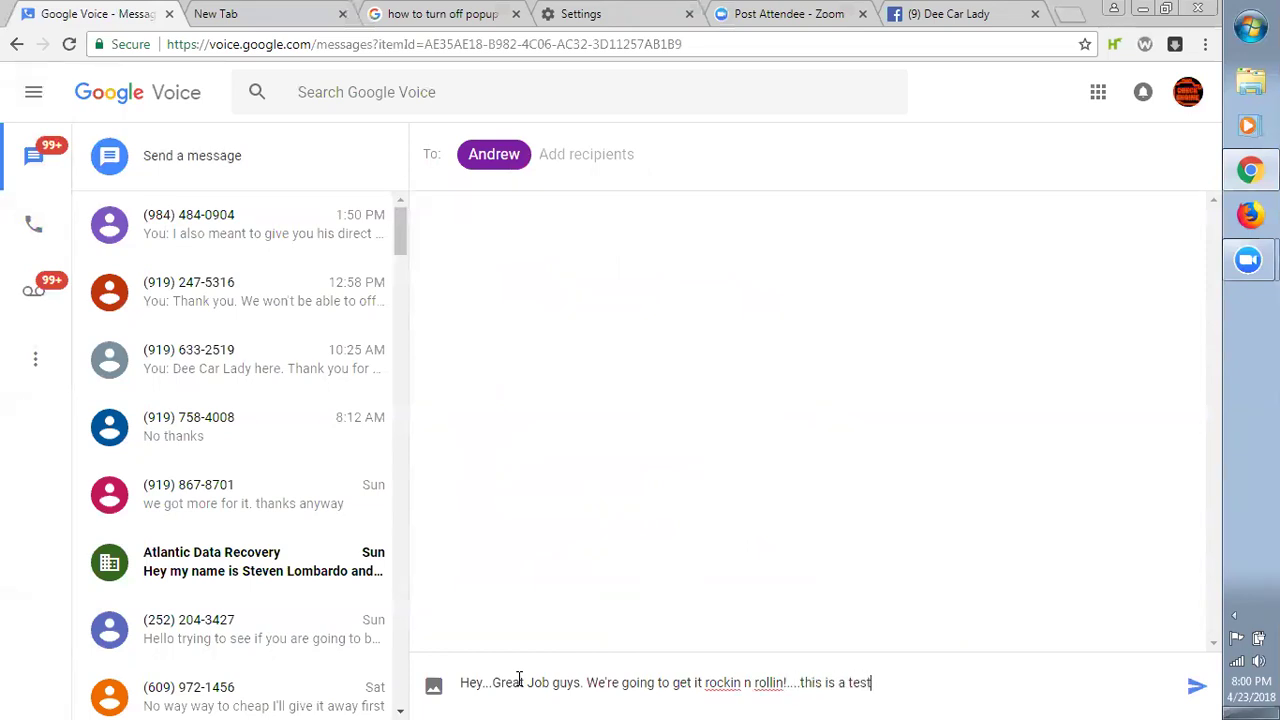
type(" text plz ignore lol")
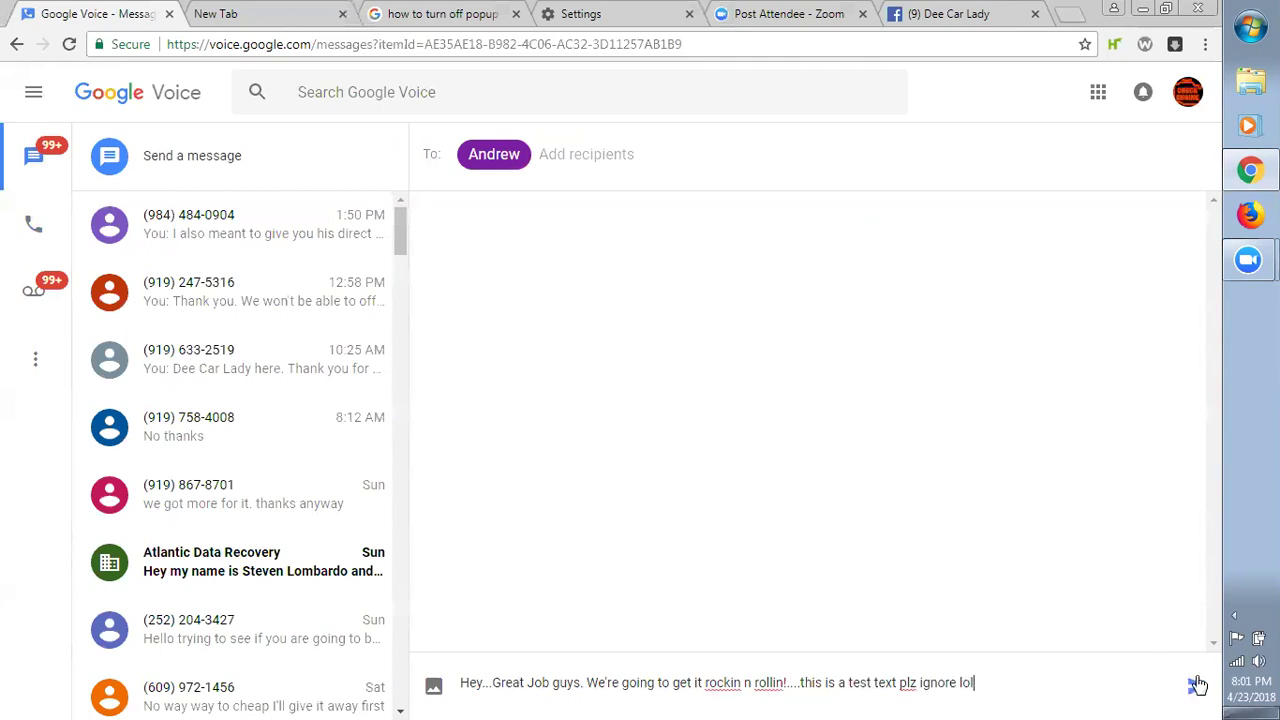
Send the test text ending 'plz ignore lol' to the contact
left_click(1197, 684)
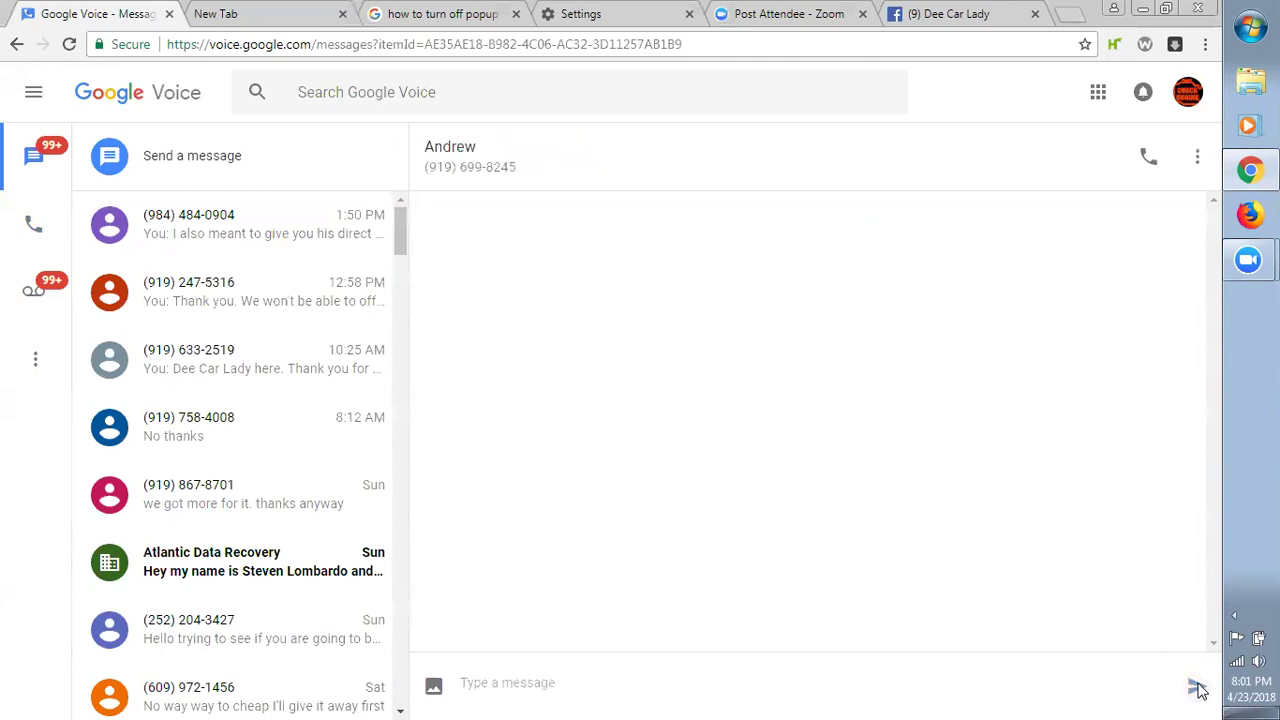